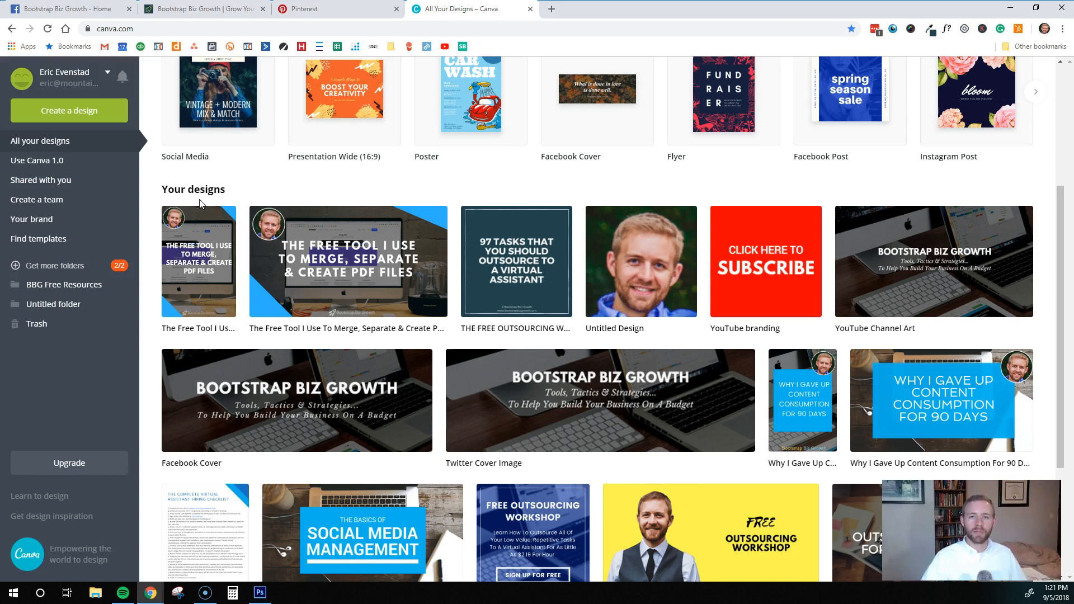
Find the Pinterest Graphic design type in Canva and create a new blank design from it.
{"action": "scroll", "coordinate": [199, 203], "scroll_direction": "up", "scroll_amount": 4}
{"action": "left_click", "coordinate": [544, 136]}
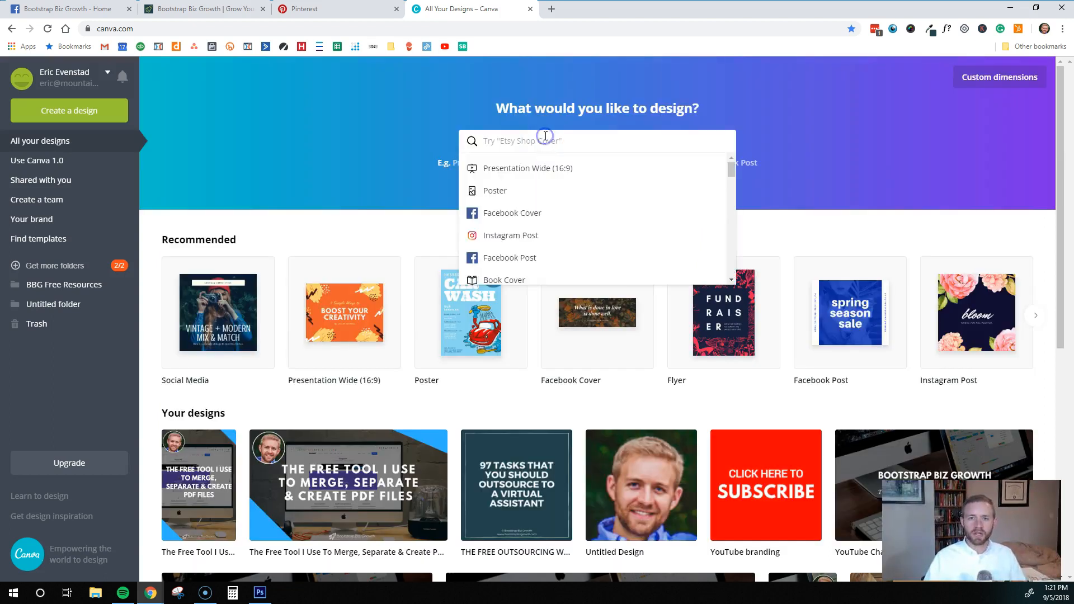
{"action": "type", "text": "pint"}
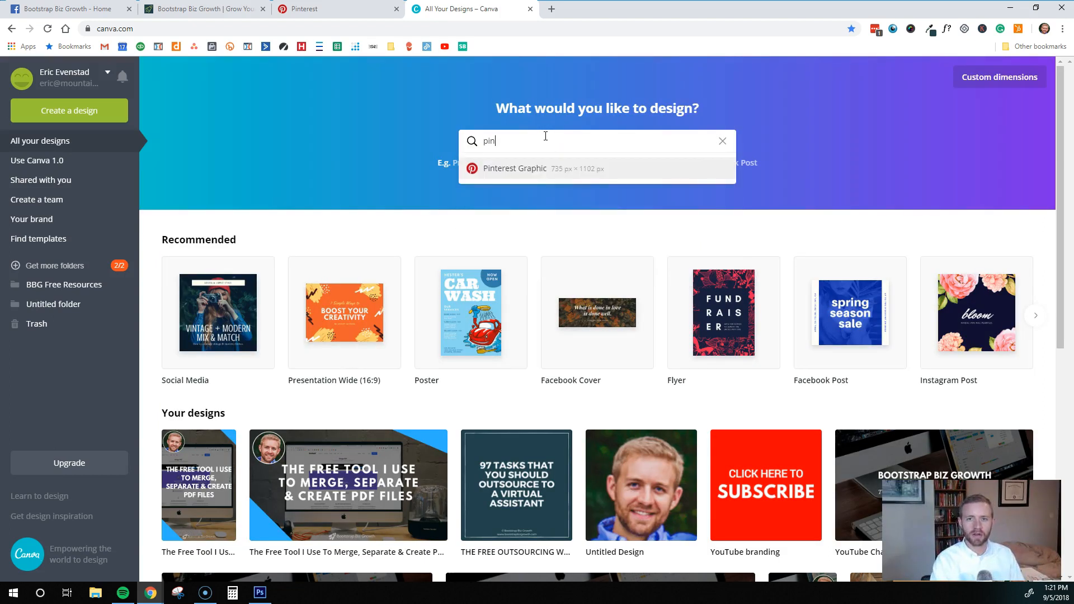
{"action": "left_click", "coordinate": [536, 169]}
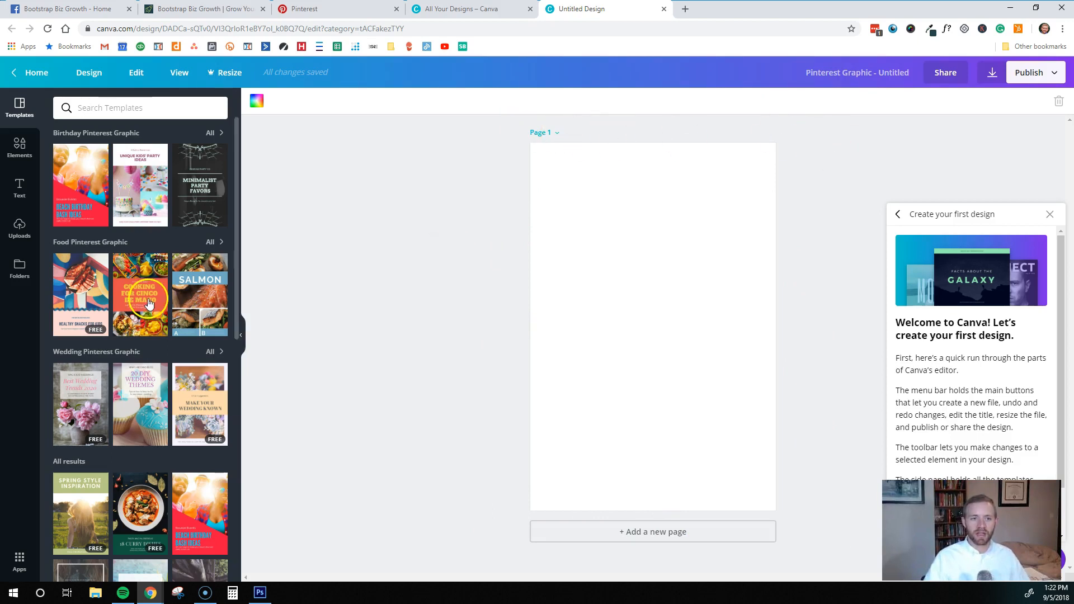
Apply the free "Have a Happy 4th of July!" template to the blank page and select its headline text for editing.
{"action": "scroll", "coordinate": [165, 368], "scroll_direction": "down", "scroll_amount": 2}
{"action": "scroll", "coordinate": [165, 368], "scroll_direction": "down", "scroll_amount": 5}
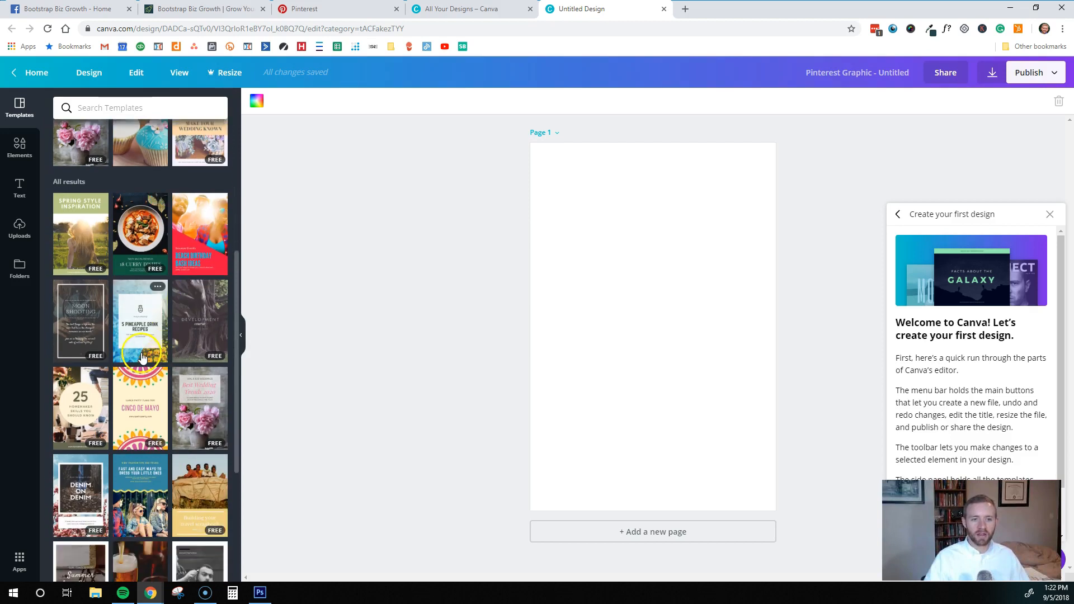
{"action": "scroll", "coordinate": [172, 358], "scroll_direction": "down", "scroll_amount": 4}
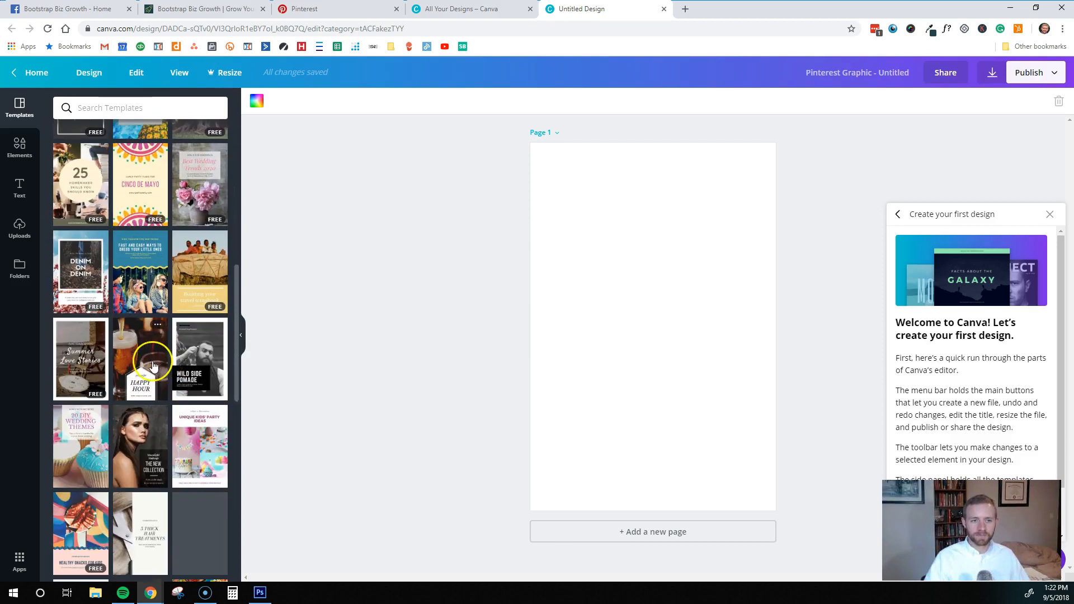
{"action": "scroll", "coordinate": [149, 355], "scroll_direction": "down", "scroll_amount": 6}
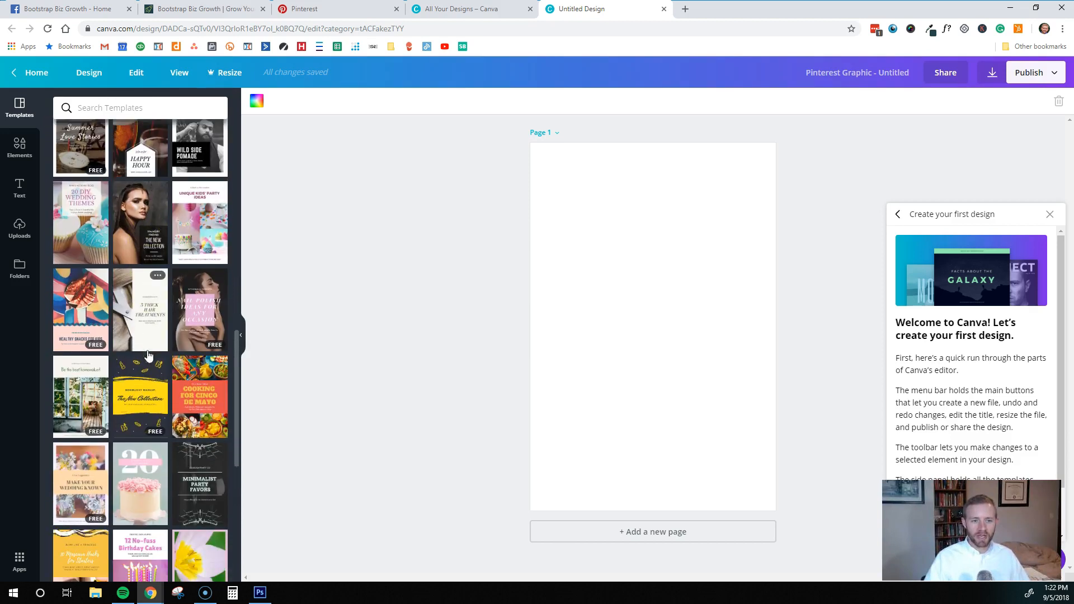
{"action": "scroll", "coordinate": [177, 380], "scroll_direction": "down", "scroll_amount": 1}
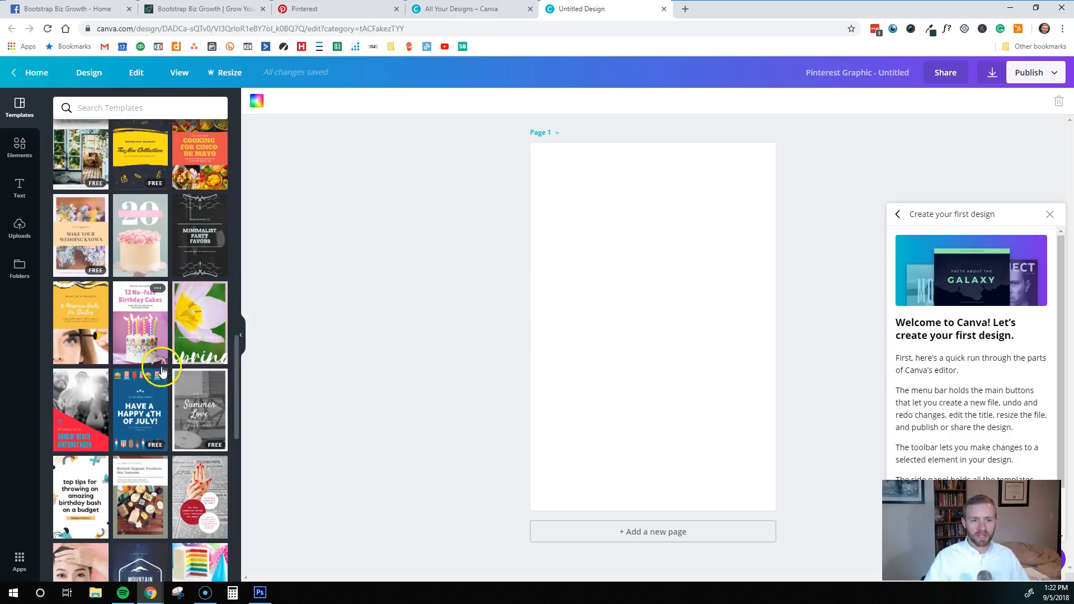
{"action": "scroll", "coordinate": [162, 380], "scroll_direction": "down", "scroll_amount": 1}
{"action": "scroll", "coordinate": [154, 391], "scroll_direction": "down", "scroll_amount": 1}
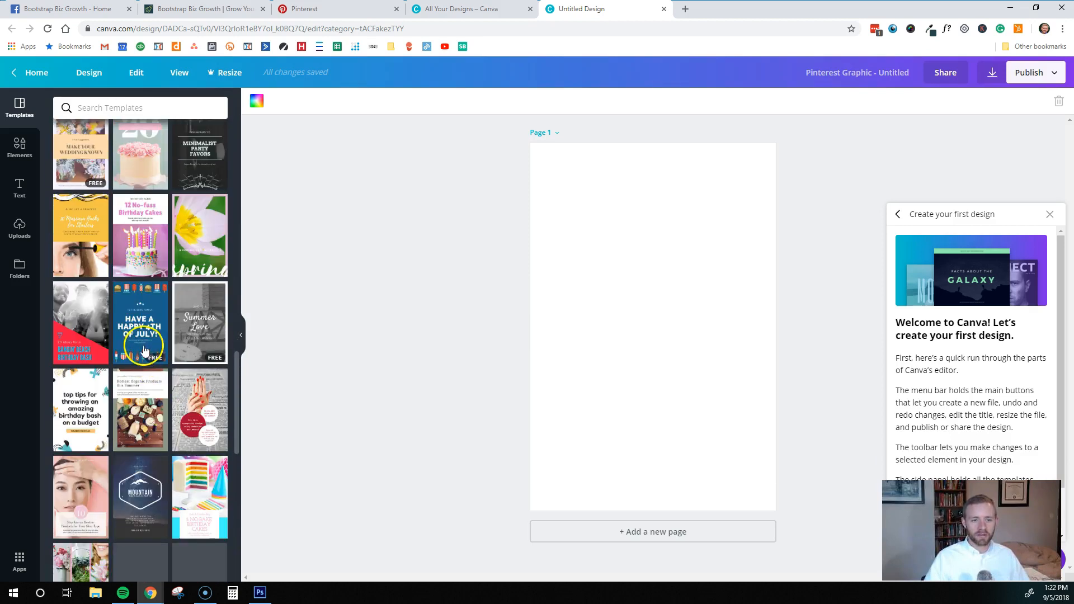
{"action": "left_click", "coordinate": [147, 332]}
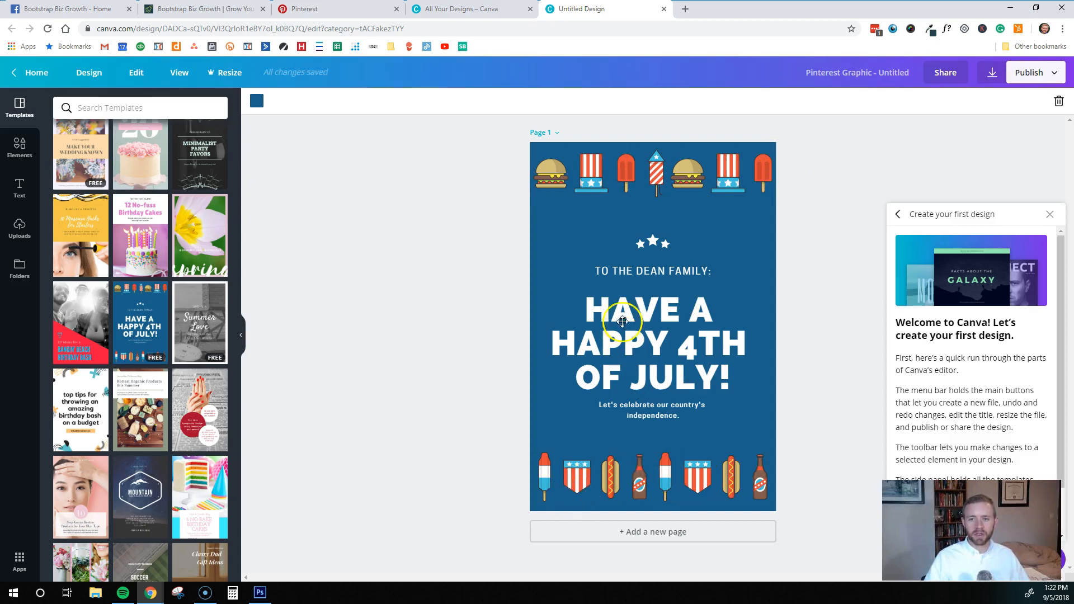
{"action": "left_click", "coordinate": [636, 311]}
{"action": "left_click", "coordinate": [637, 312]}
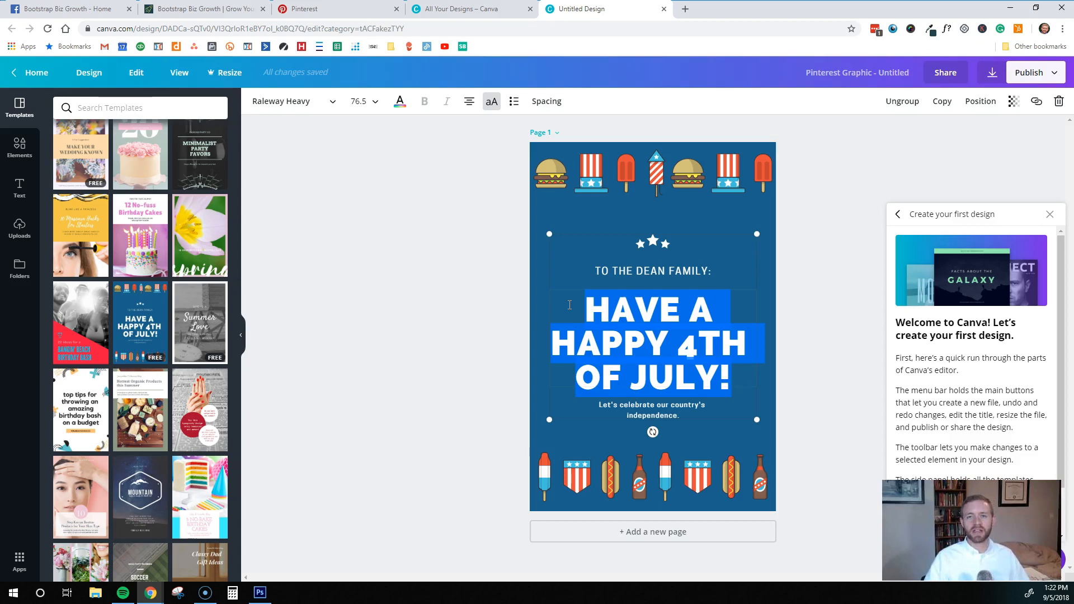
Open the existing Pinterest graphic "The Free Tool I Use To Merge, Separate & Create PDF Files" from Your designs and download it as a PNG.
{"action": "left_click", "coordinate": [438, 9]}
{"action": "scroll", "coordinate": [386, 359], "scroll_direction": "down", "scroll_amount": 2}
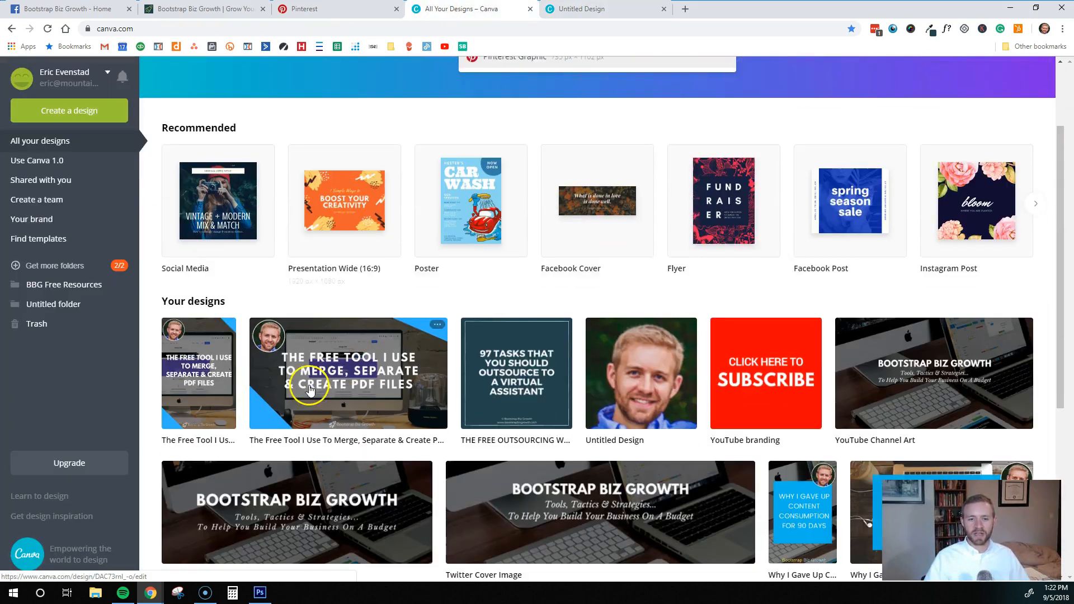
{"action": "left_click", "coordinate": [196, 386]}
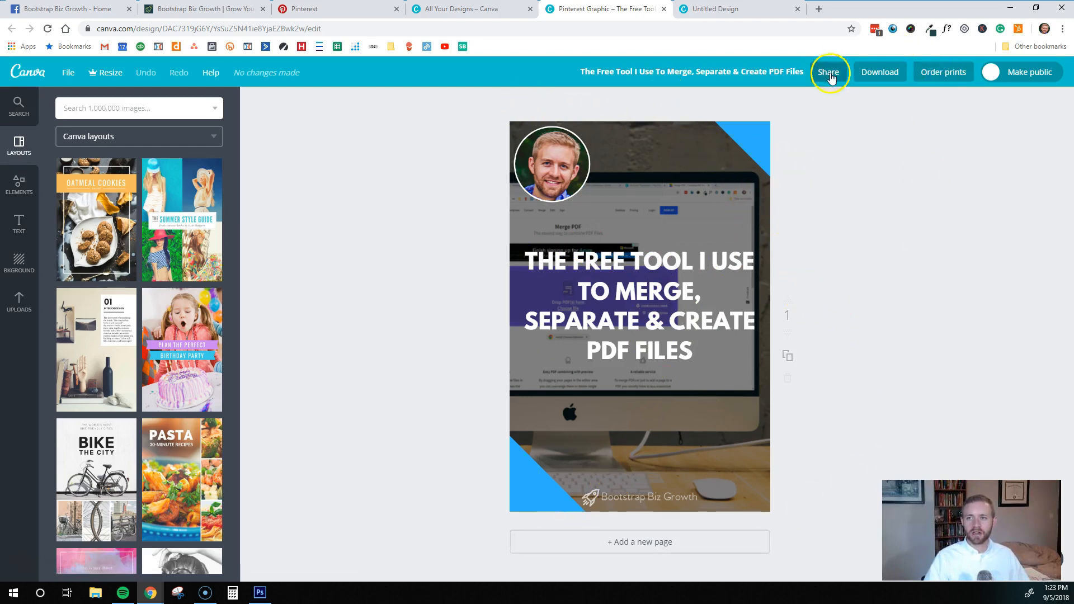
{"action": "left_click", "coordinate": [870, 75]}
{"action": "left_click", "coordinate": [855, 209]}
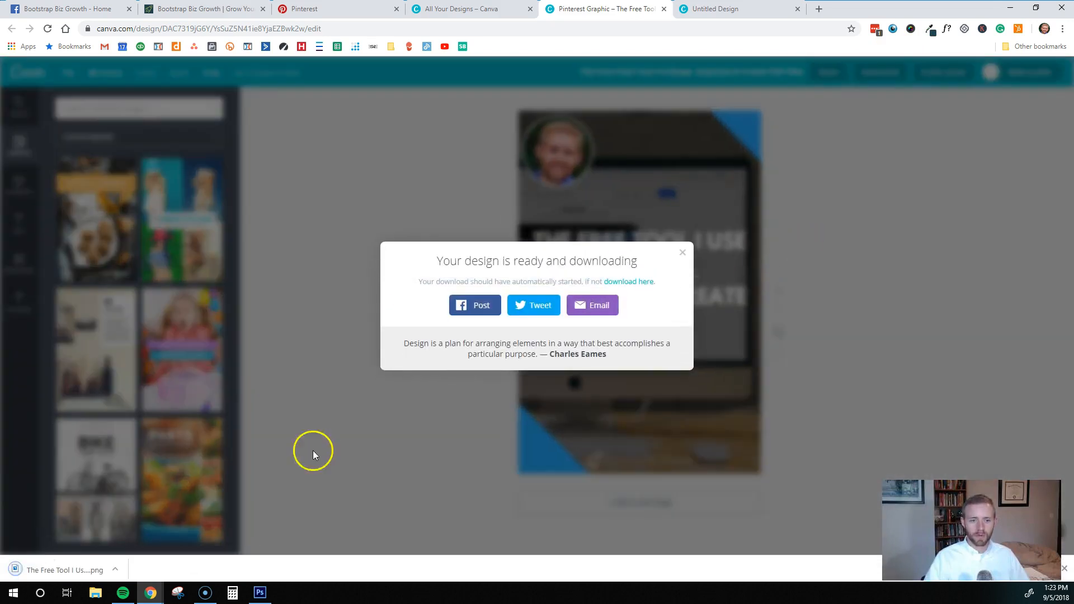
Close the three open Canva pages and switch to Pinterest.
{"action": "left_click", "coordinate": [351, 11]}
{"action": "left_click", "coordinate": [530, 9]}
{"action": "left_click", "coordinate": [530, 9]}
{"action": "left_click", "coordinate": [530, 9]}
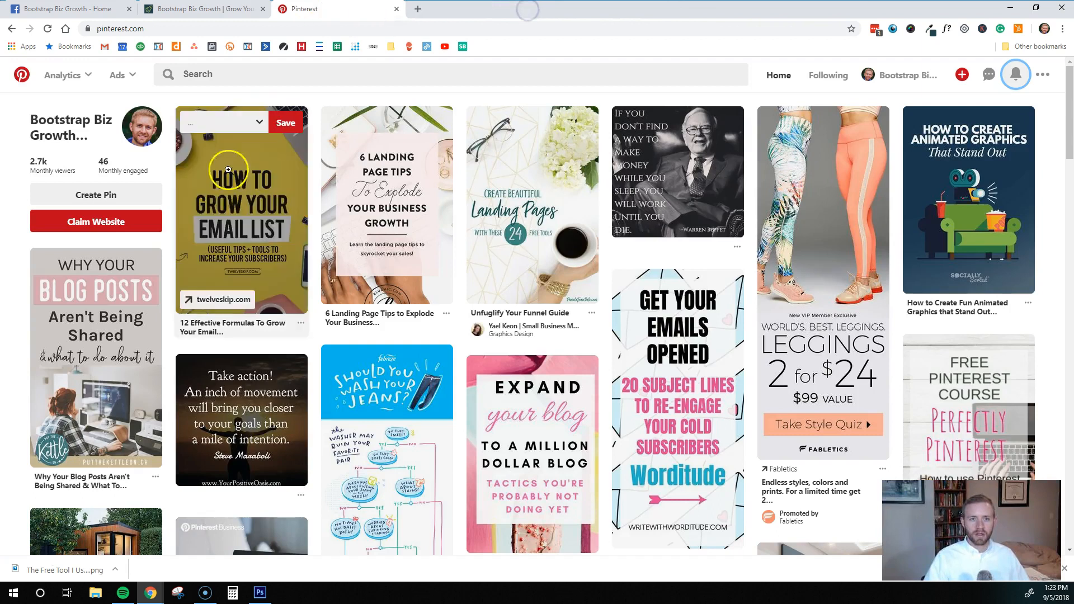
Start a new Pin and upload the downloaded "The Free Tool I Use" PNG as its image.
{"action": "left_click", "coordinate": [961, 78]}
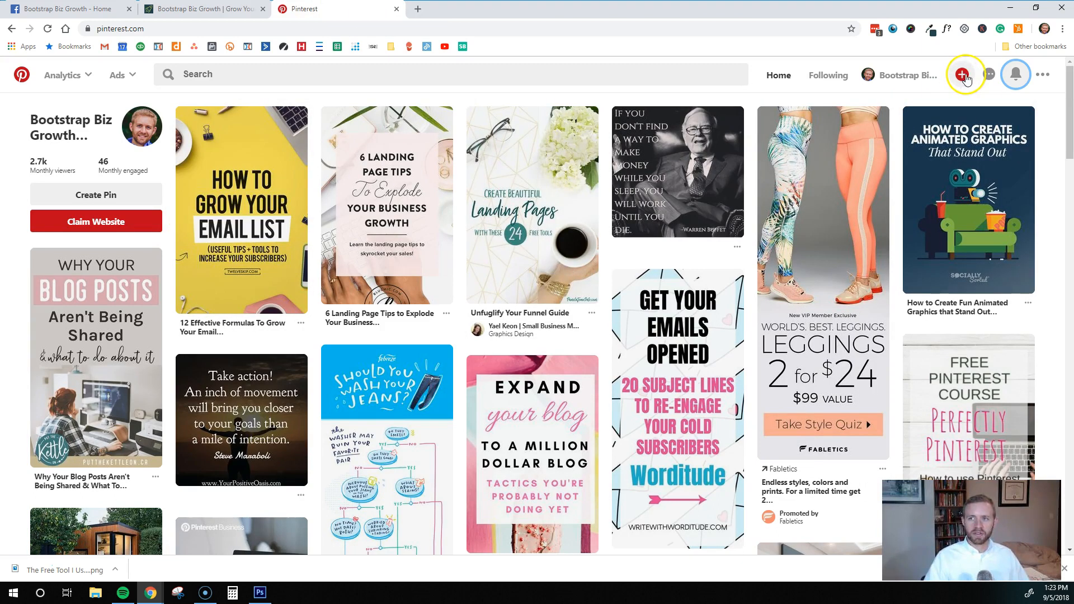
{"action": "left_click", "coordinate": [960, 78]}
{"action": "left_click", "coordinate": [954, 112]}
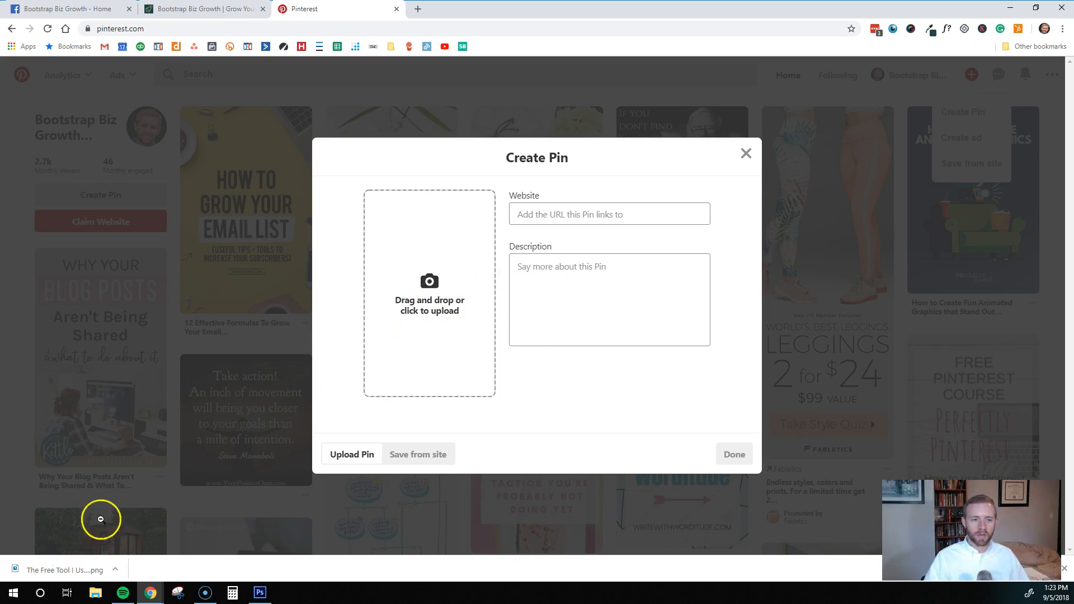
{"action": "left_click_drag", "start_coordinate": [89, 570], "coordinate": [424, 295]}
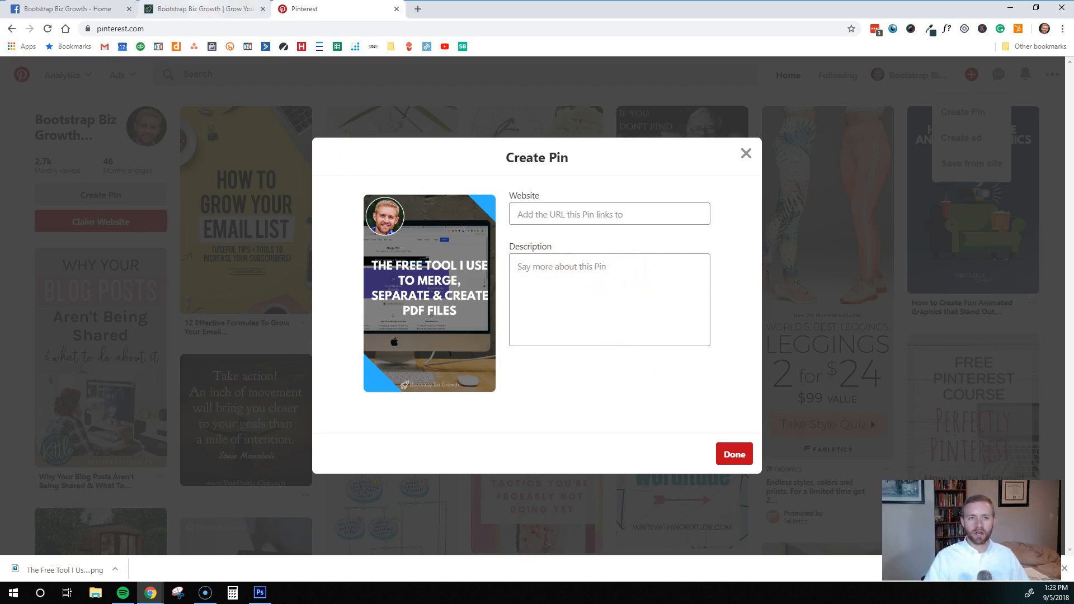
Open the blog post "The Free Tool I Use to Merge, Separate, Compress & Create PDF Files" on the Bootstrap Biz Growth site and look through it.
{"action": "left_click", "coordinate": [201, 8]}
{"action": "scroll", "coordinate": [414, 301], "scroll_direction": "up", "scroll_amount": 2}
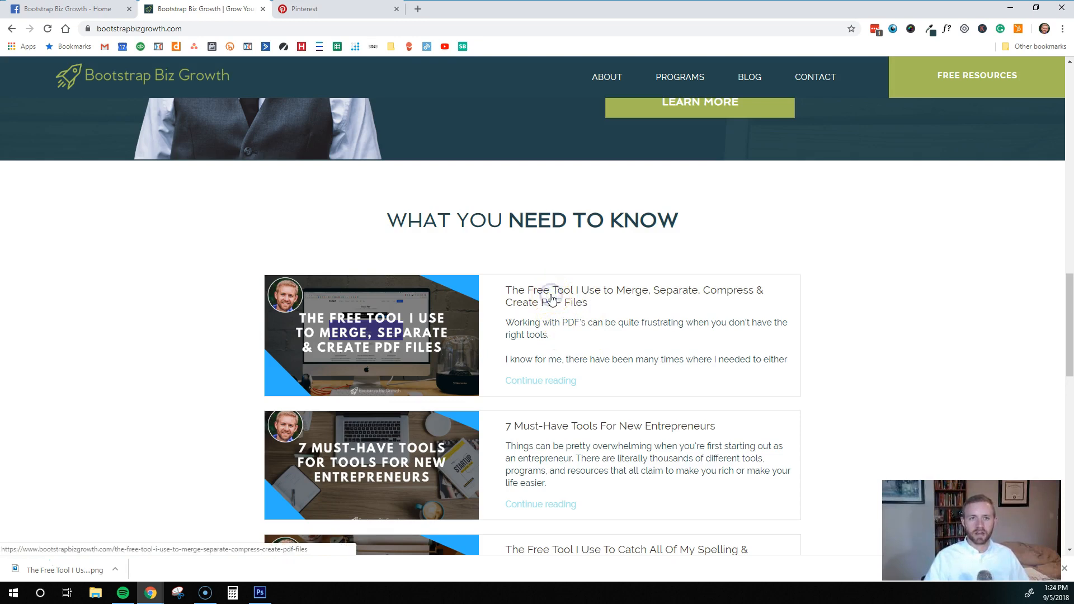
{"action": "left_click", "coordinate": [525, 311]}
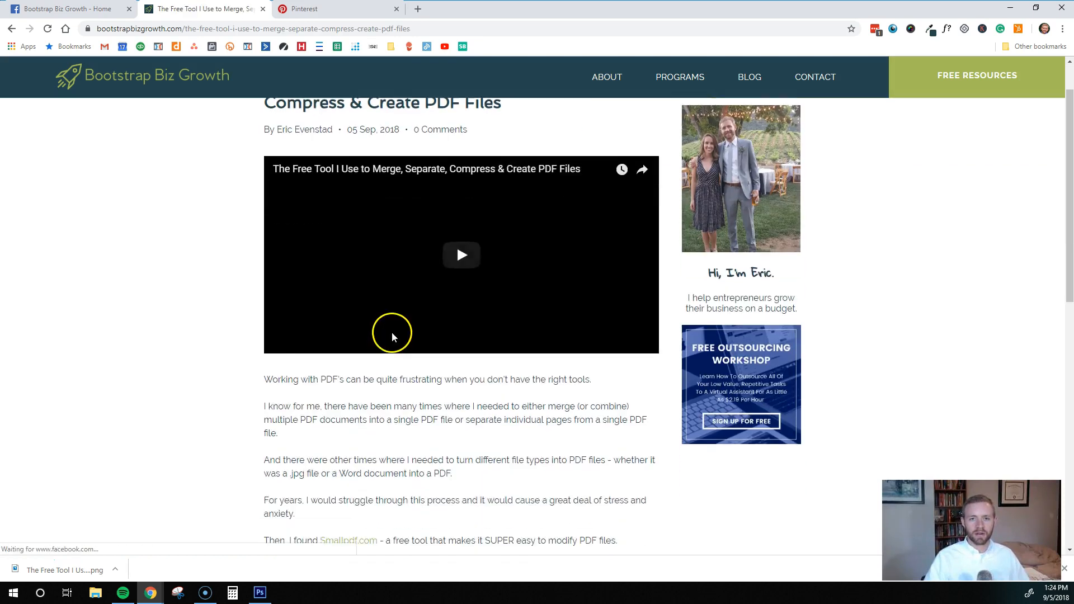
{"action": "scroll", "coordinate": [323, 347], "scroll_direction": "down", "scroll_amount": 5}
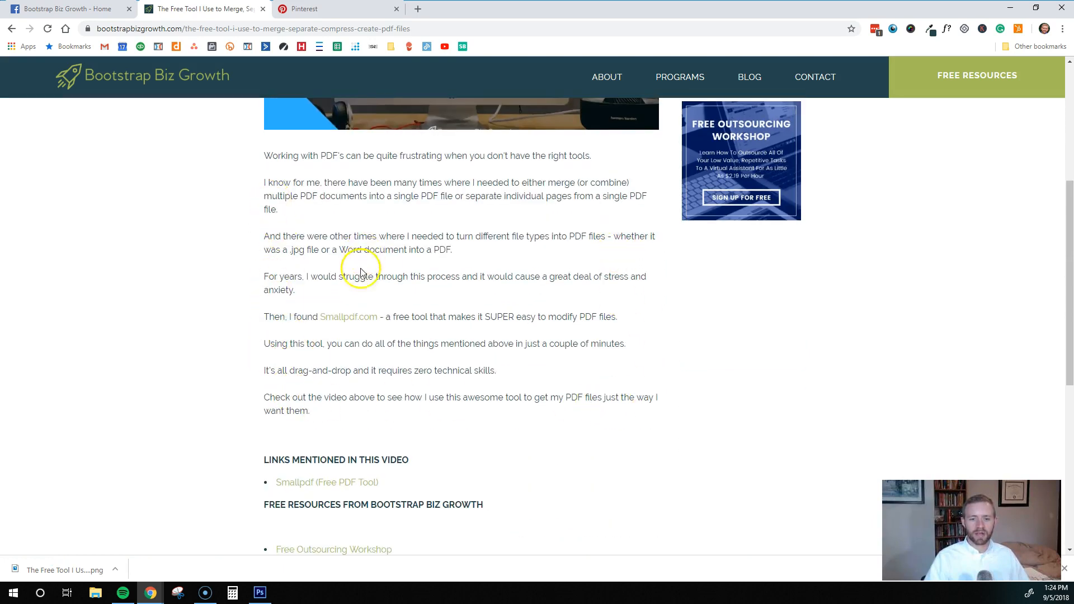
{"action": "scroll", "coordinate": [394, 331], "scroll_direction": "down", "scroll_amount": 2}
{"action": "scroll", "coordinate": [394, 331], "scroll_direction": "up", "scroll_amount": 7}
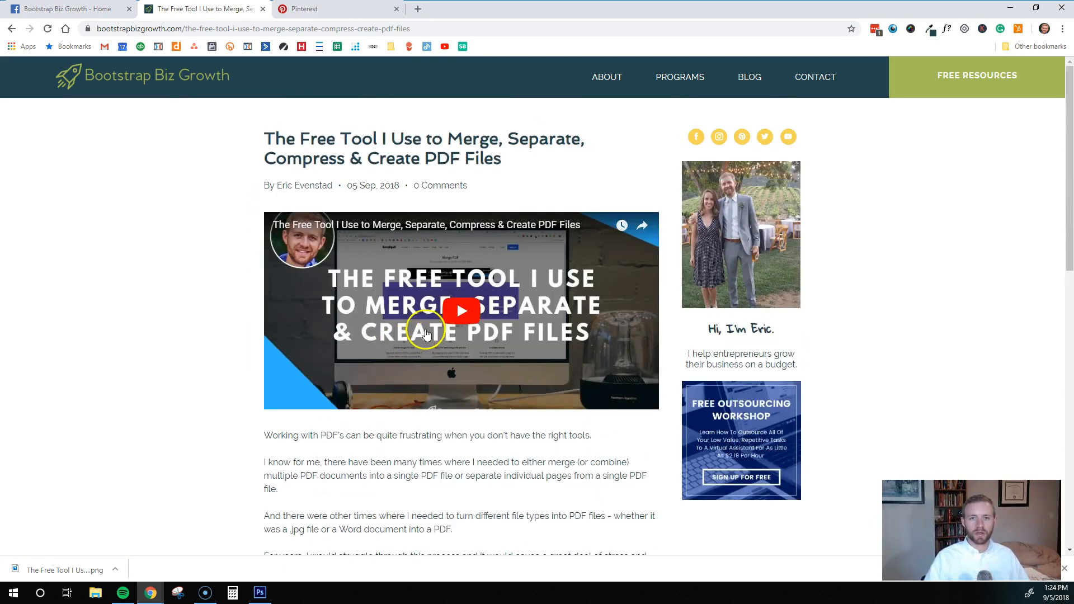
Copy the blog post's web address and paste it as the Pin's website link on Pinterest.
{"action": "left_click", "coordinate": [270, 29]}
{"action": "key", "text": "ctrl+c"}
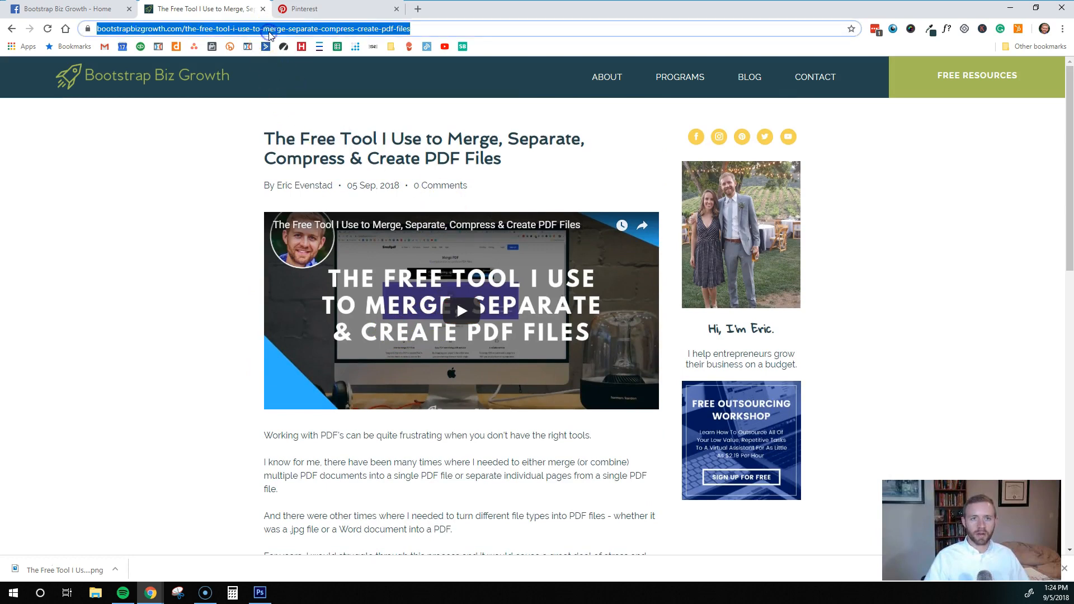
{"action": "right_click", "coordinate": [269, 31]}
{"action": "left_click", "coordinate": [290, 93]}
{"action": "left_click", "coordinate": [304, 9]}
{"action": "left_click", "coordinate": [561, 218]}
{"action": "right_click", "coordinate": [561, 218]}
{"action": "left_click", "coordinate": [576, 295]}
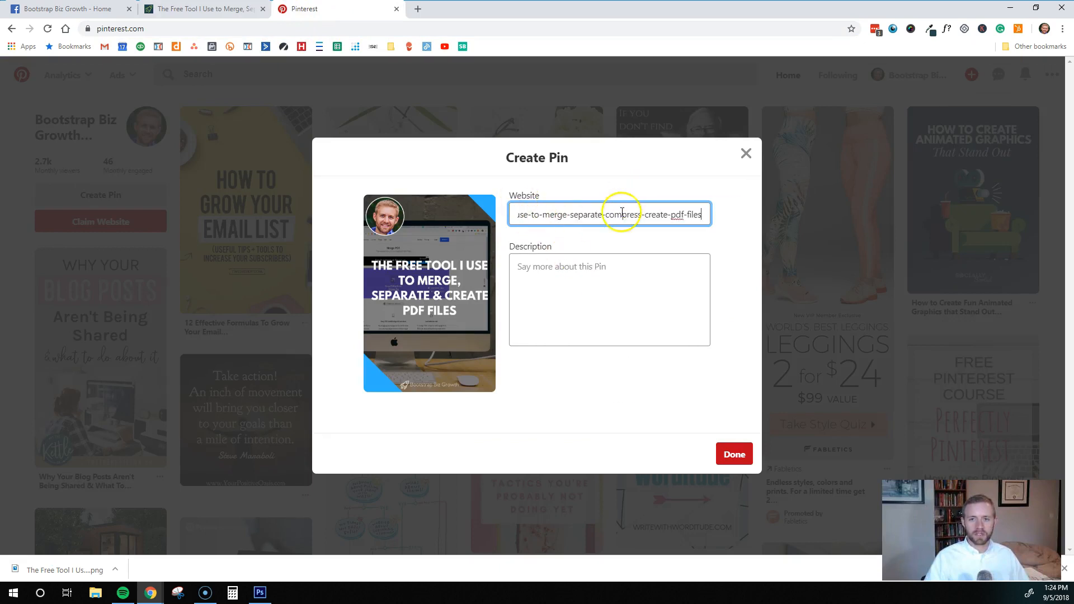
Paste the blog post's address into the Pin's description and insert two empty lines above it.
{"action": "left_click", "coordinate": [535, 337]}
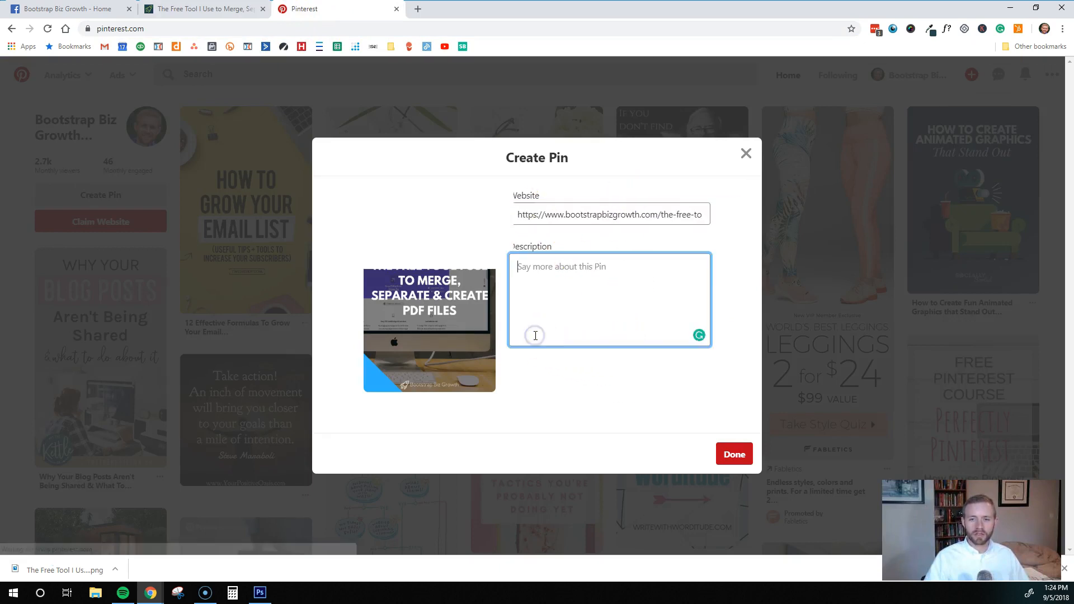
{"action": "right_click", "coordinate": [533, 270]}
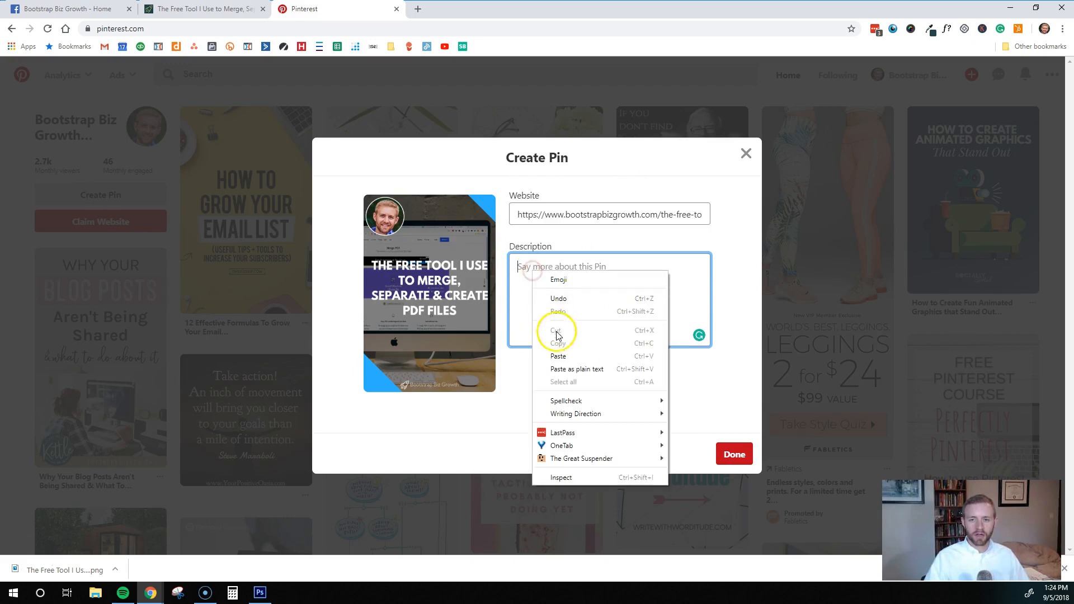
{"action": "left_click", "coordinate": [561, 356]}
{"action": "left_click", "coordinate": [561, 352]}
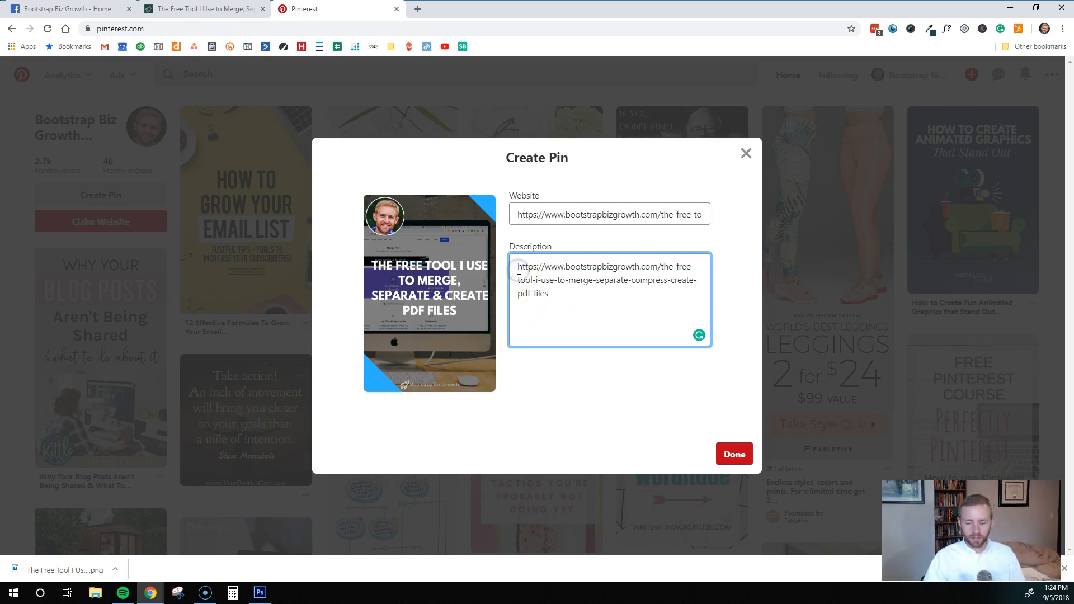
{"action": "key", "text": "Return"}
{"action": "key", "text": "Return"}
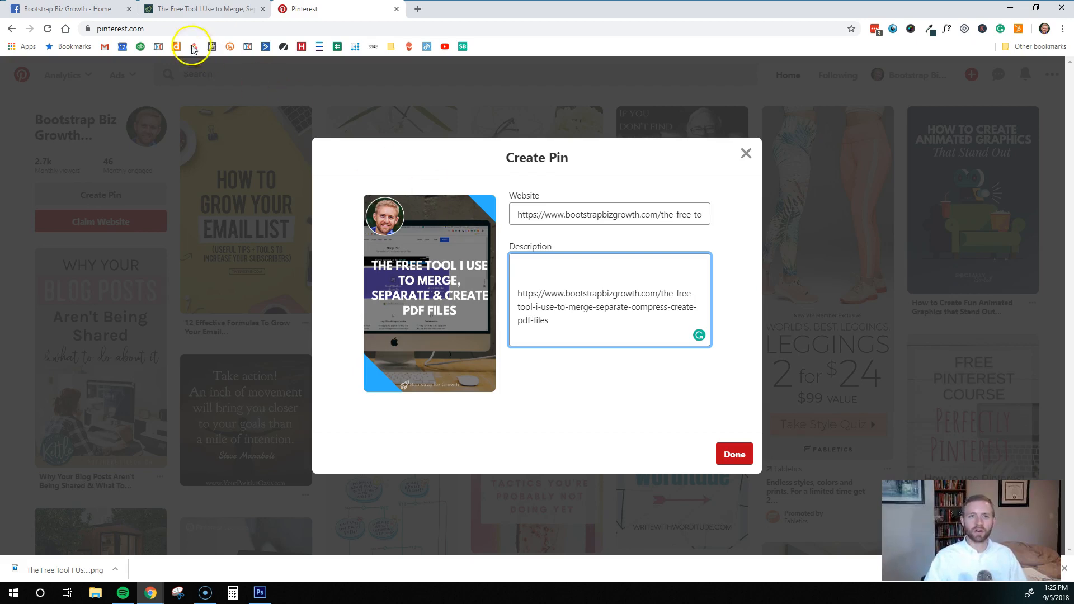
Copy the selected intro text about Smallpdf from the Facebook page's post and paste it above the link in the Pin's description.
{"action": "left_click", "coordinate": [58, 7]}
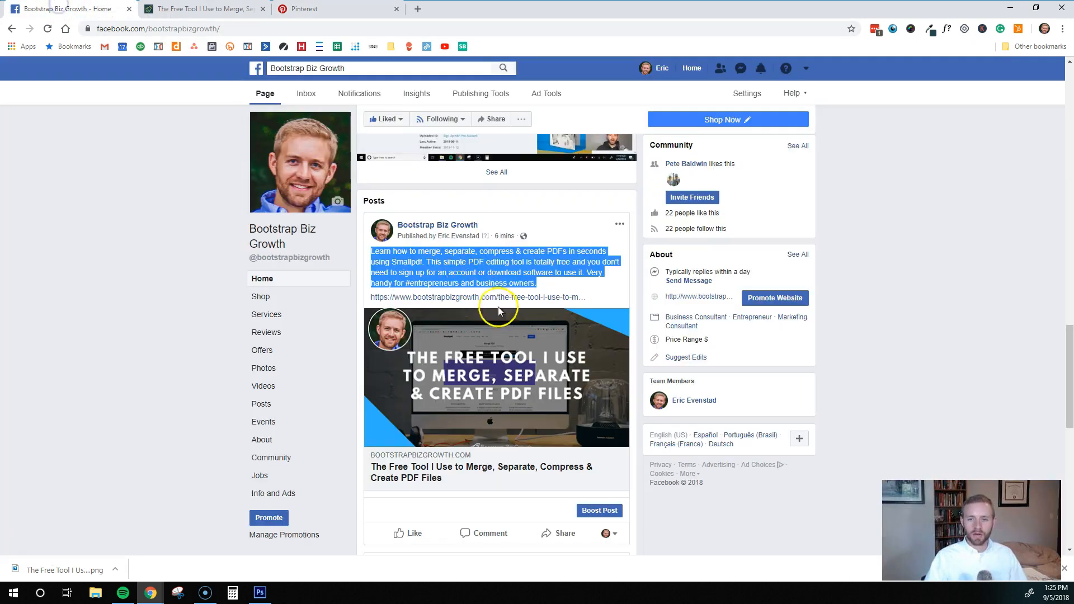
{"action": "right_click", "coordinate": [518, 274]}
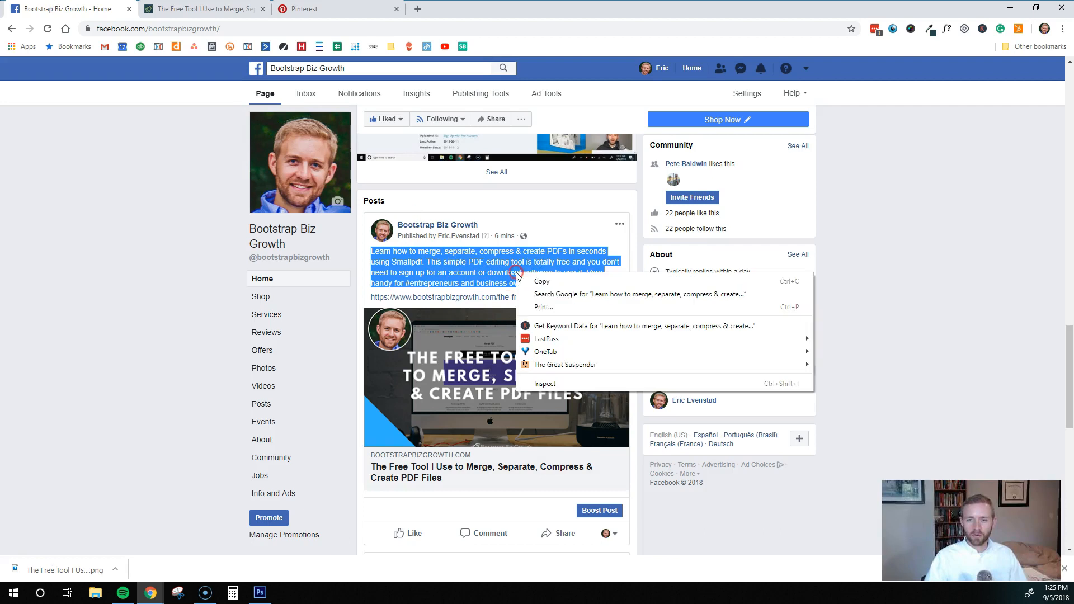
{"action": "left_click", "coordinate": [544, 281]}
{"action": "left_click", "coordinate": [327, 8]}
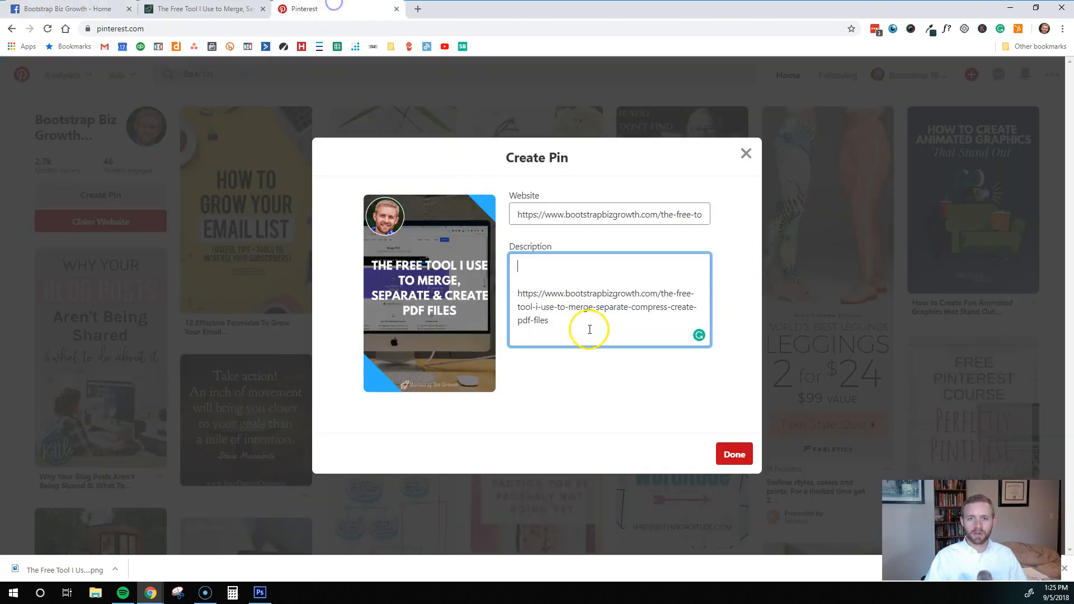
{"action": "left_click", "coordinate": [545, 267]}
{"action": "type", "text": "Learn how to merge, separate, compress & create PDFs in seconds using Smallpdf. This simple PDF editing tool is totally free and you don't need to sign up for an account or download software to use it. Very handy for #entrepreneurs and business owners."}
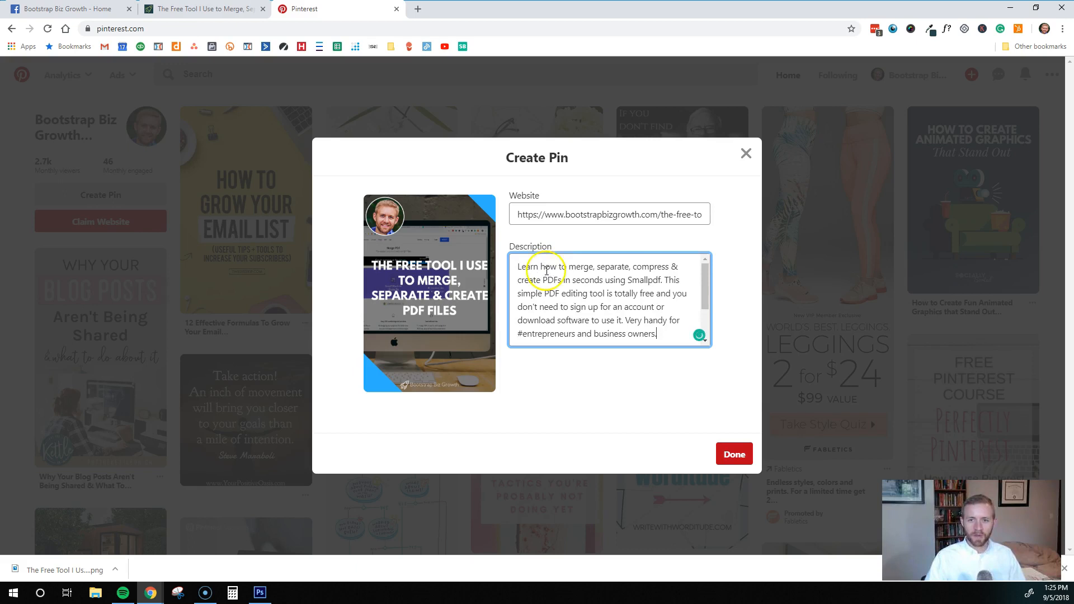
Review the Pin's full description and finish its details to proceed to choosing a board.
{"action": "scroll", "coordinate": [593, 316], "scroll_direction": "down", "scroll_amount": 2}
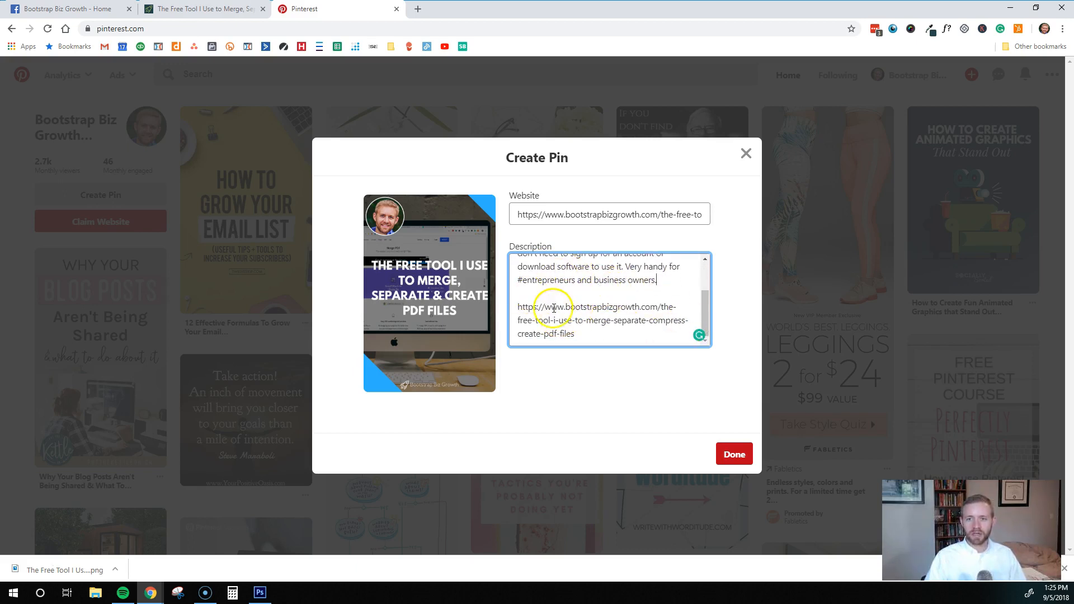
{"action": "scroll", "coordinate": [609, 326], "scroll_direction": "up", "scroll_amount": 2}
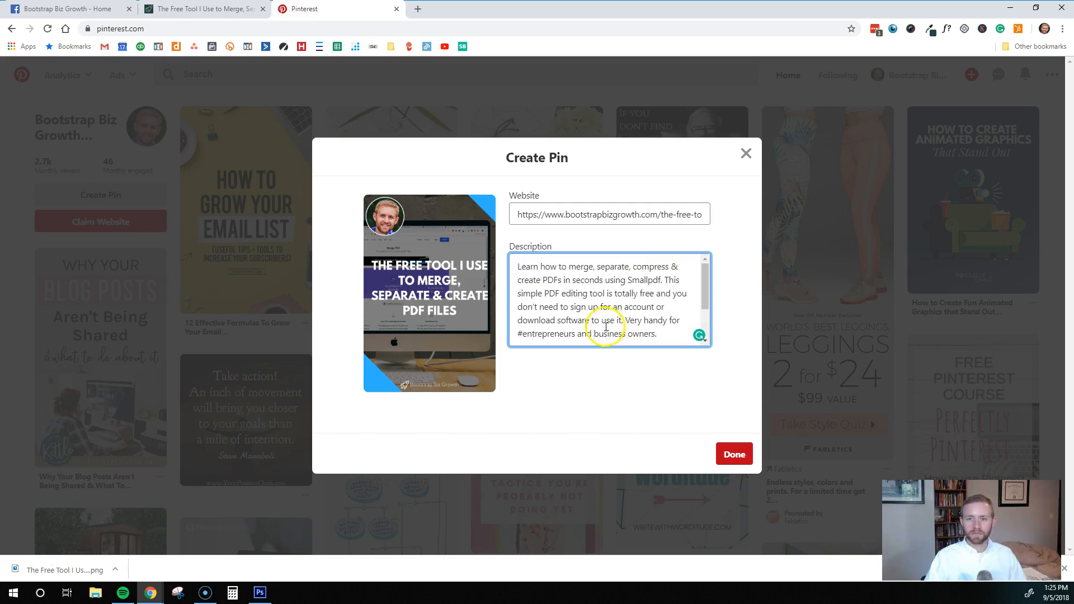
{"action": "scroll", "coordinate": [623, 311], "scroll_direction": "down", "scroll_amount": 2}
{"action": "left_click", "coordinate": [731, 455]}
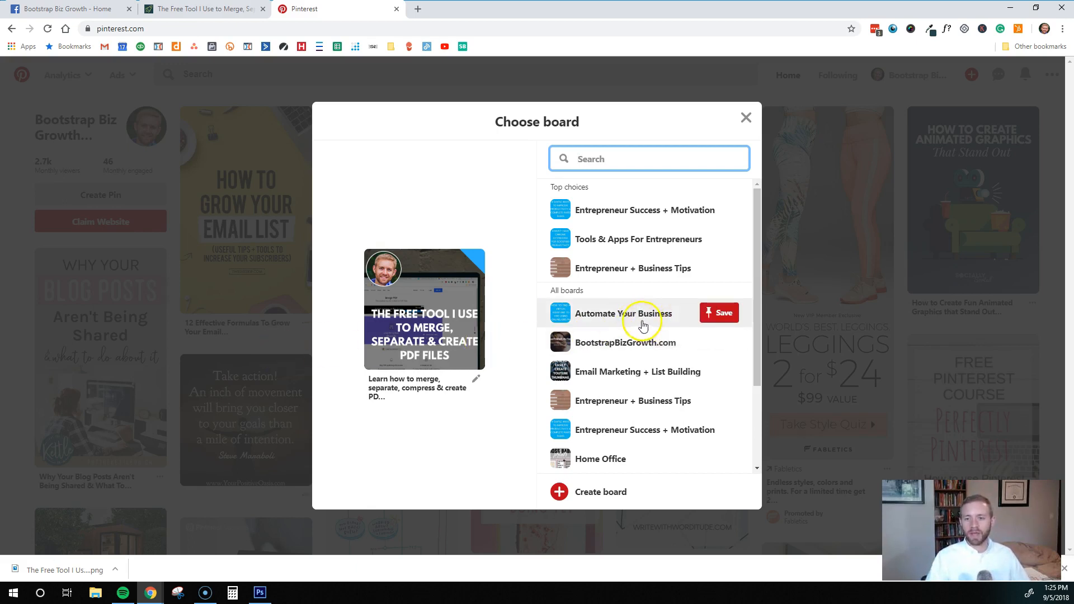
Look through the available boards and save the Pin to the BootstrapBizGrowth.com board.
{"action": "scroll", "coordinate": [659, 377], "scroll_direction": "down", "scroll_amount": 1}
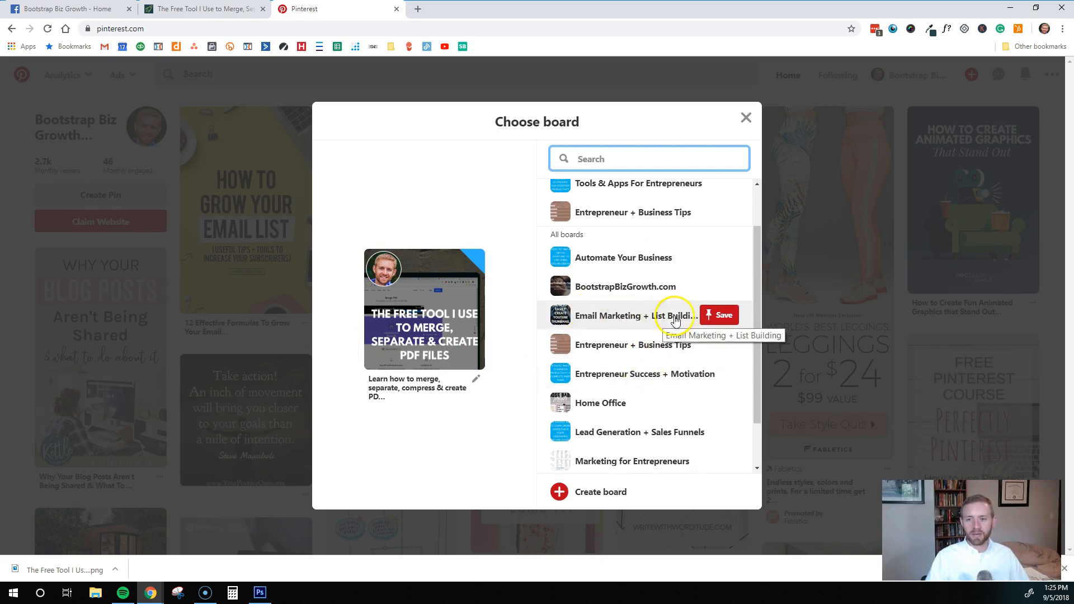
{"action": "scroll", "coordinate": [671, 316], "scroll_direction": "down", "scroll_amount": 1}
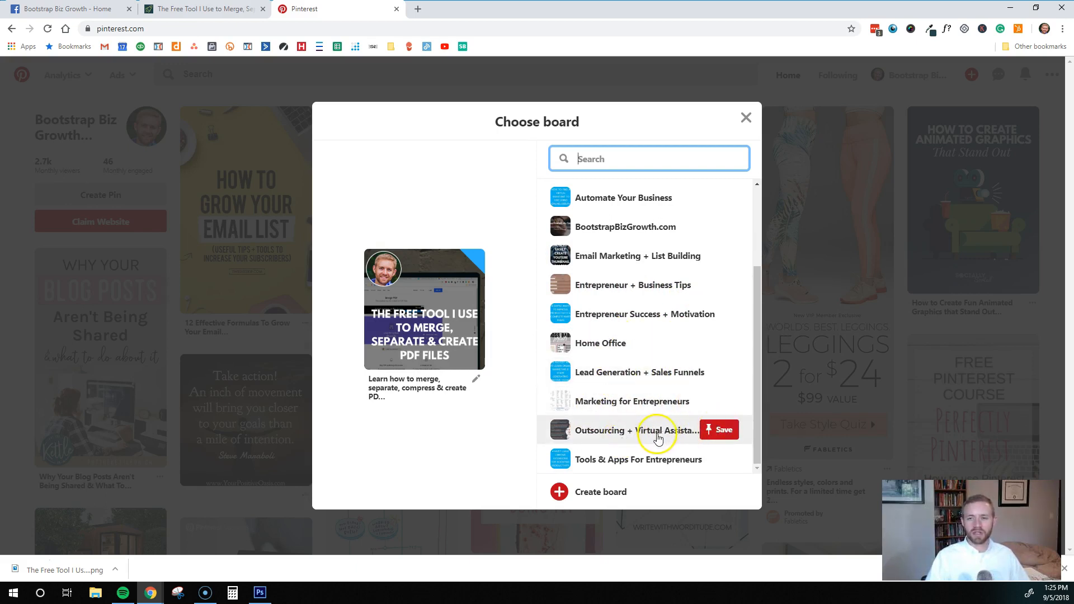
{"action": "scroll", "coordinate": [651, 436], "scroll_direction": "up", "scroll_amount": 1}
{"action": "scroll", "coordinate": [683, 288], "scroll_direction": "up", "scroll_amount": 2}
{"action": "scroll", "coordinate": [585, 319], "scroll_direction": "down", "scroll_amount": 3}
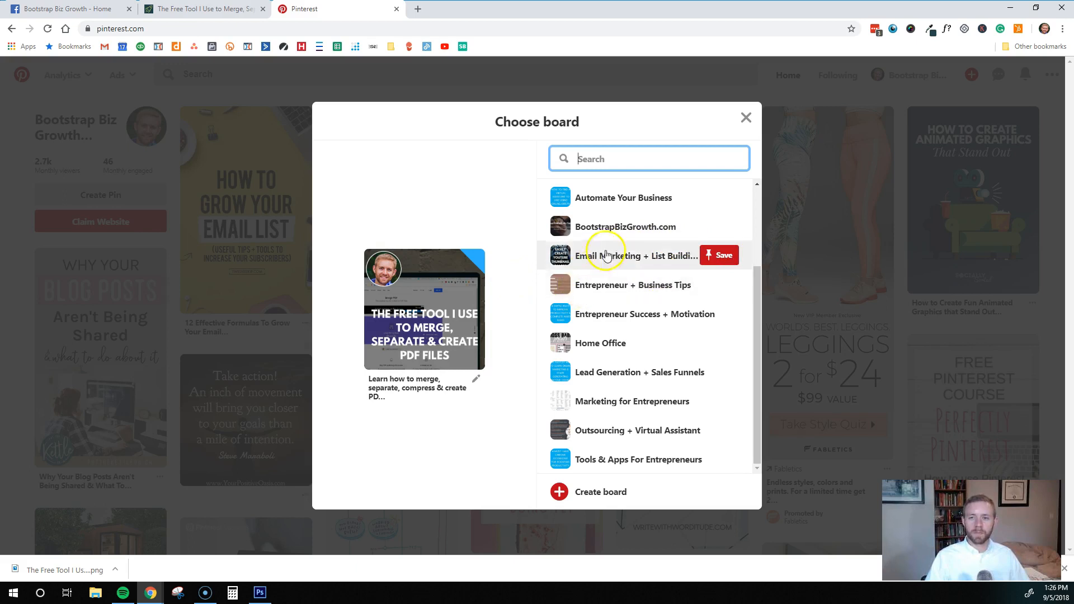
{"action": "scroll", "coordinate": [611, 249], "scroll_direction": "up", "scroll_amount": 1}
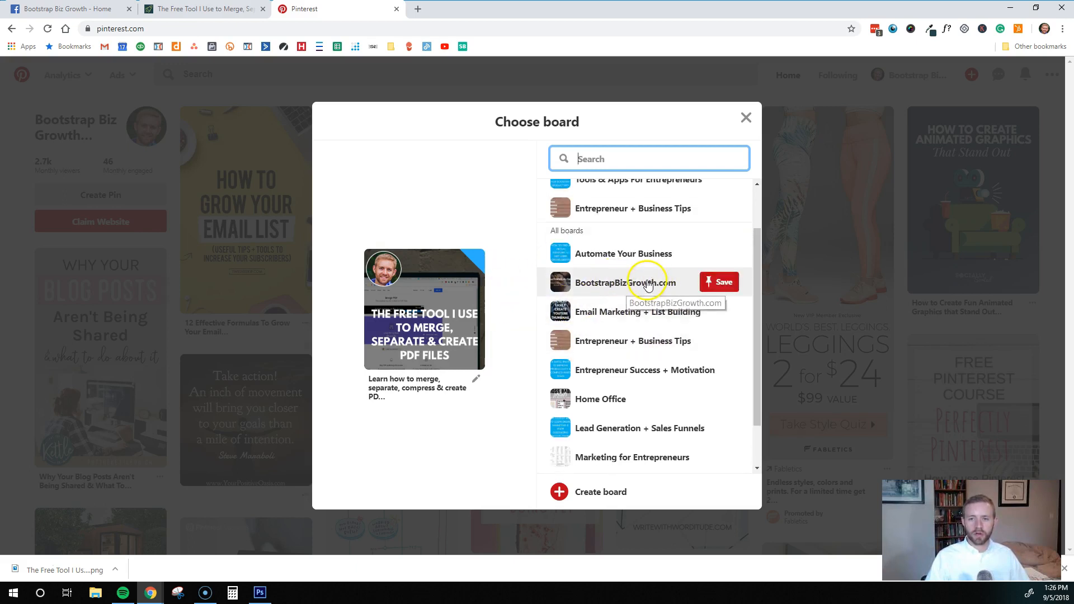
{"action": "mouse_move", "coordinate": [548, 282]}
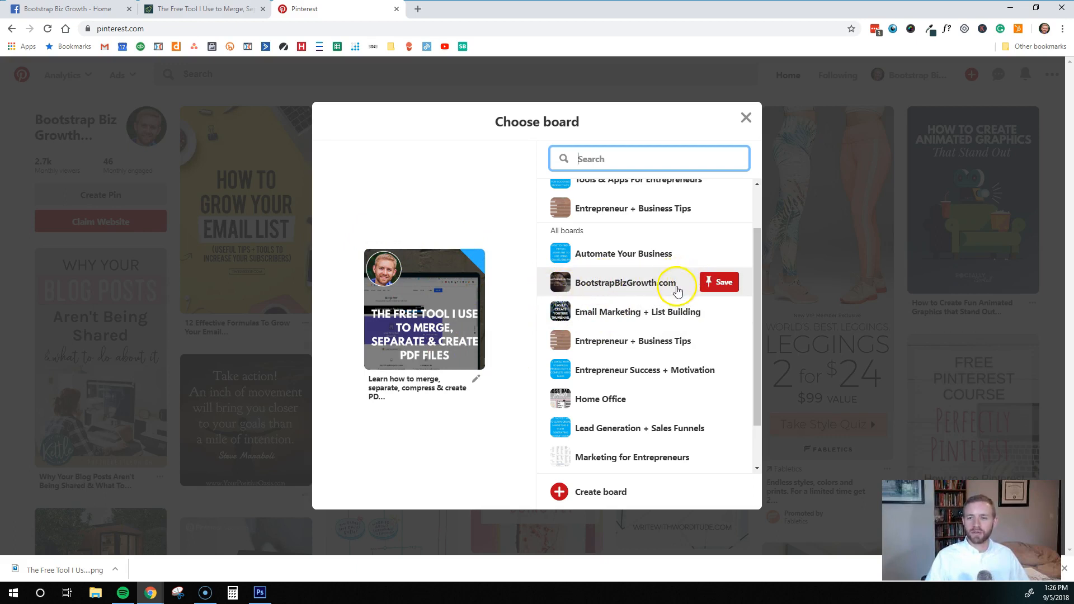
{"action": "left_click", "coordinate": [711, 286]}
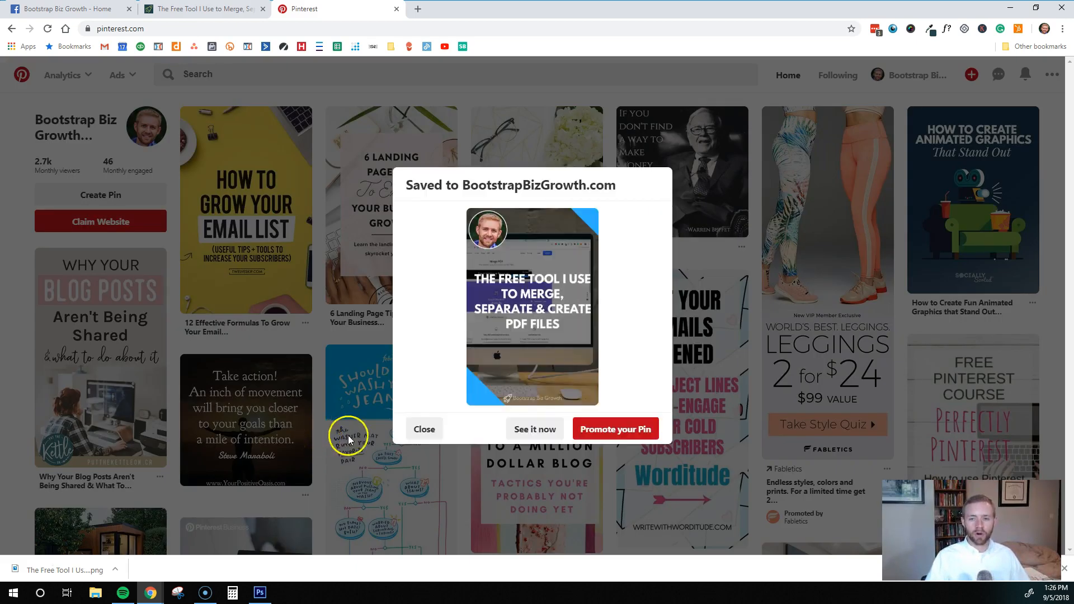
Open the published Pin and save it to the Tools & Apps For Entrepreneurs board as well.
{"action": "left_click", "coordinate": [540, 432]}
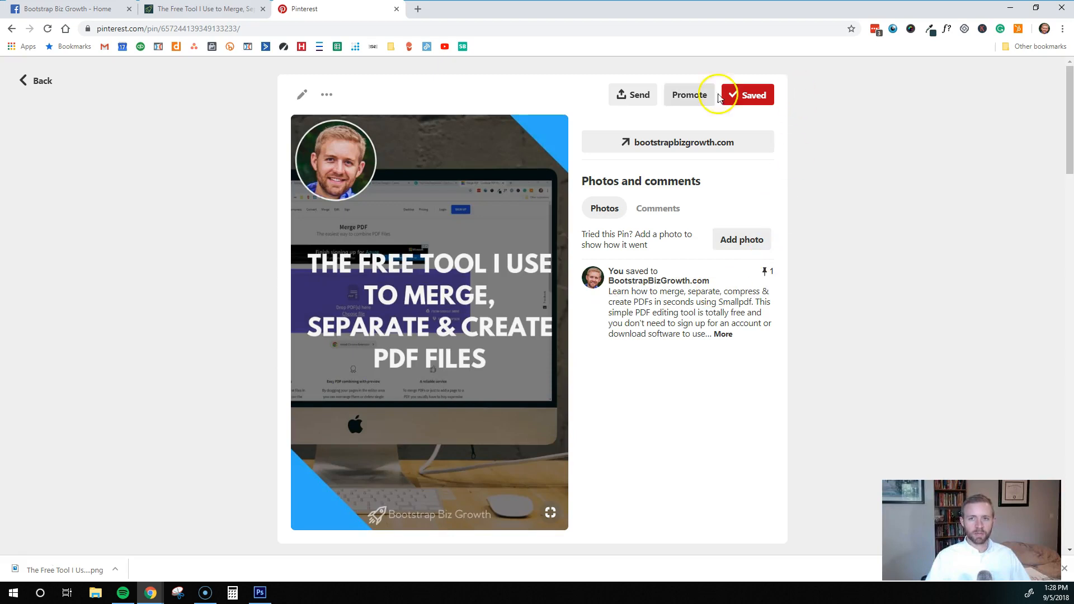
{"action": "left_click", "coordinate": [745, 100]}
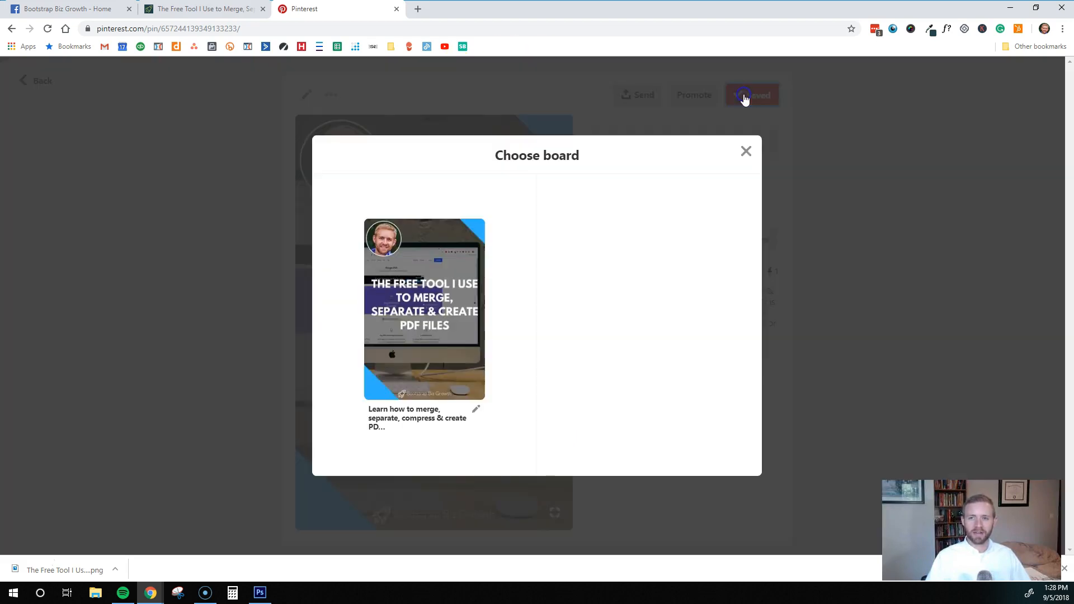
{"action": "scroll", "coordinate": [652, 258], "scroll_direction": "down", "scroll_amount": 1}
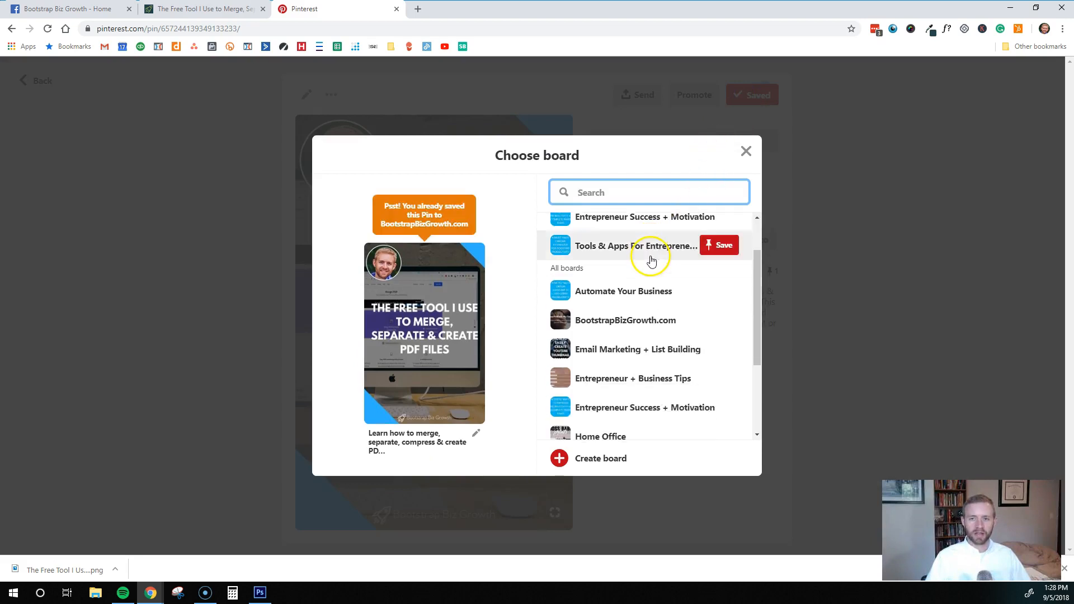
{"action": "scroll", "coordinate": [645, 262], "scroll_direction": "up", "scroll_amount": 1}
{"action": "scroll", "coordinate": [652, 287], "scroll_direction": "down", "scroll_amount": 4}
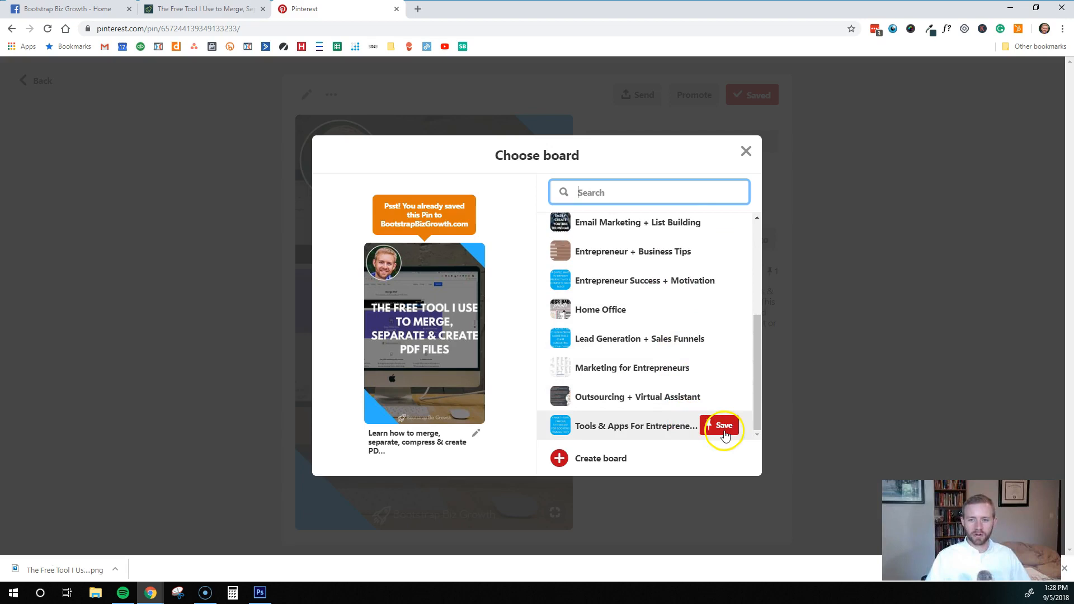
{"action": "left_click", "coordinate": [724, 427]}
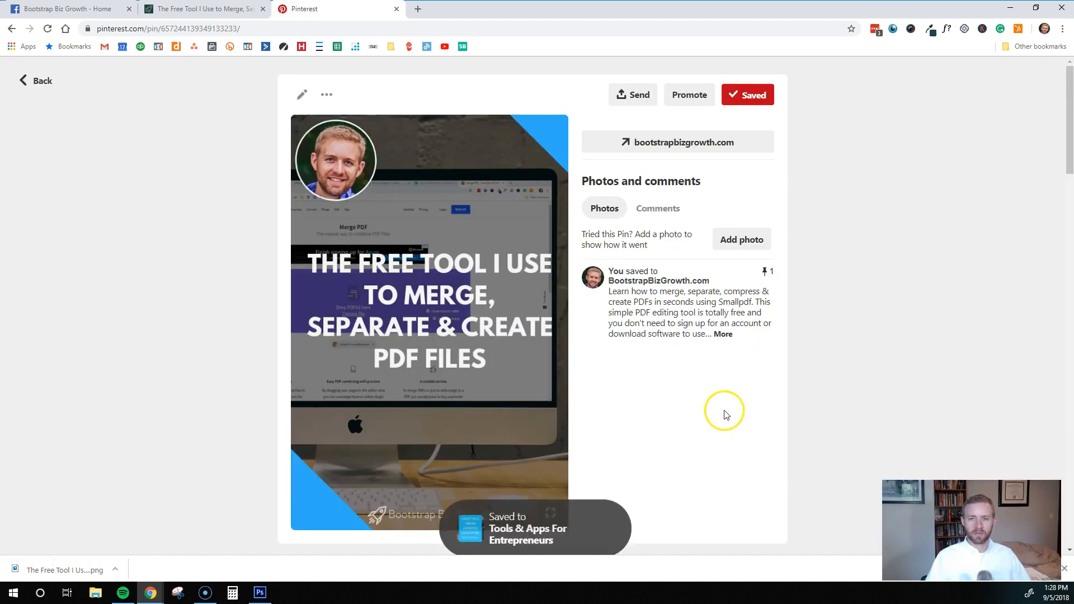
Look through the Pin's board choices for other suitable boards and close the list without saving.
{"action": "left_click", "coordinate": [750, 95]}
{"action": "scroll", "coordinate": [685, 300], "scroll_direction": "down", "scroll_amount": 4}
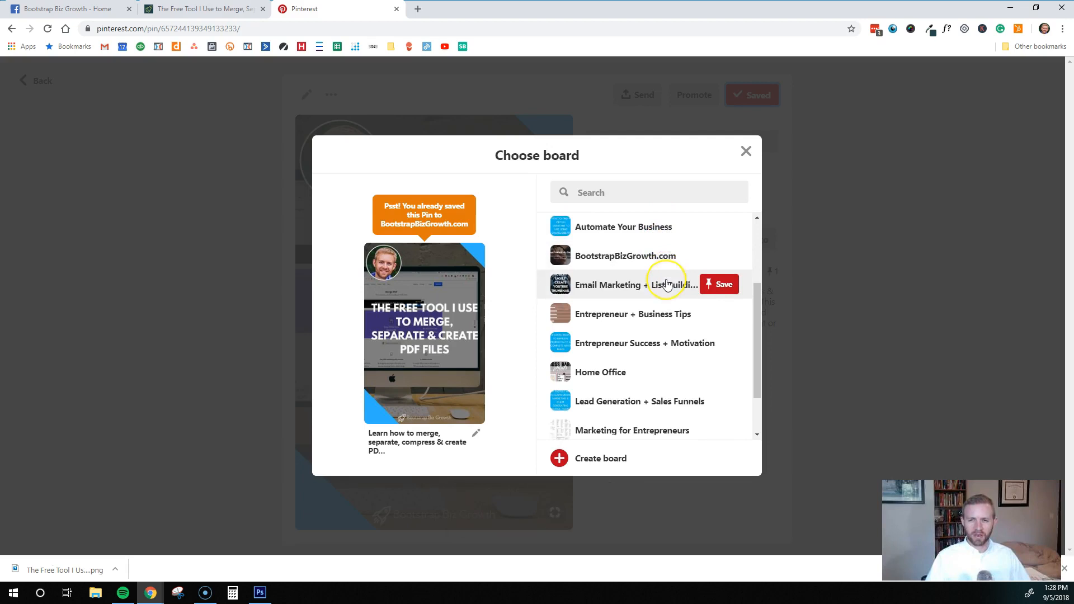
{"action": "scroll", "coordinate": [664, 280], "scroll_direction": "down", "scroll_amount": 1}
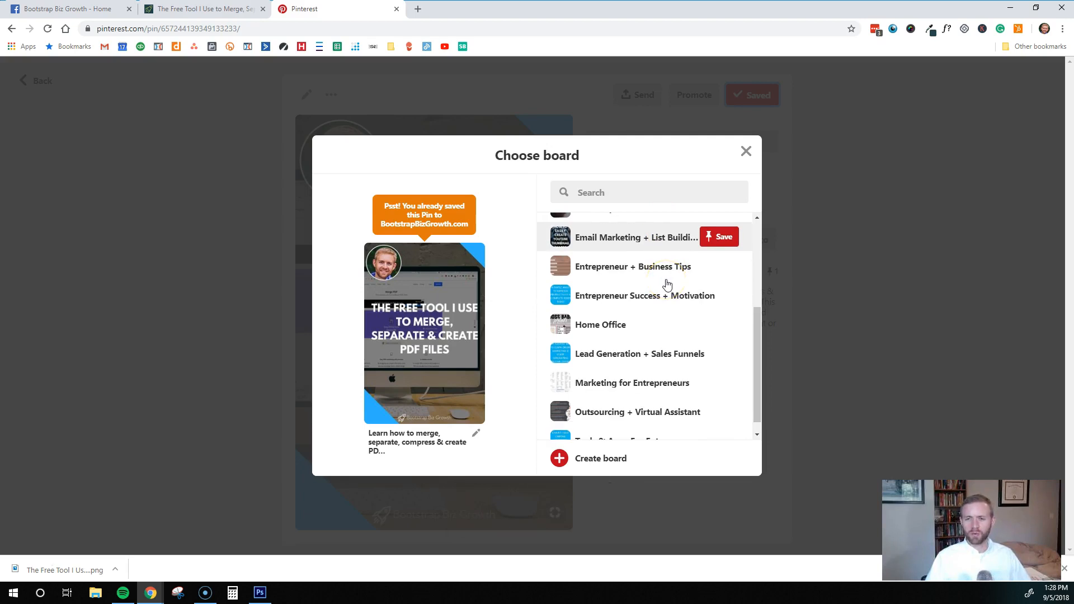
{"action": "scroll", "coordinate": [668, 285], "scroll_direction": "down", "scroll_amount": 1}
{"action": "scroll", "coordinate": [665, 296], "scroll_direction": "down", "scroll_amount": 1}
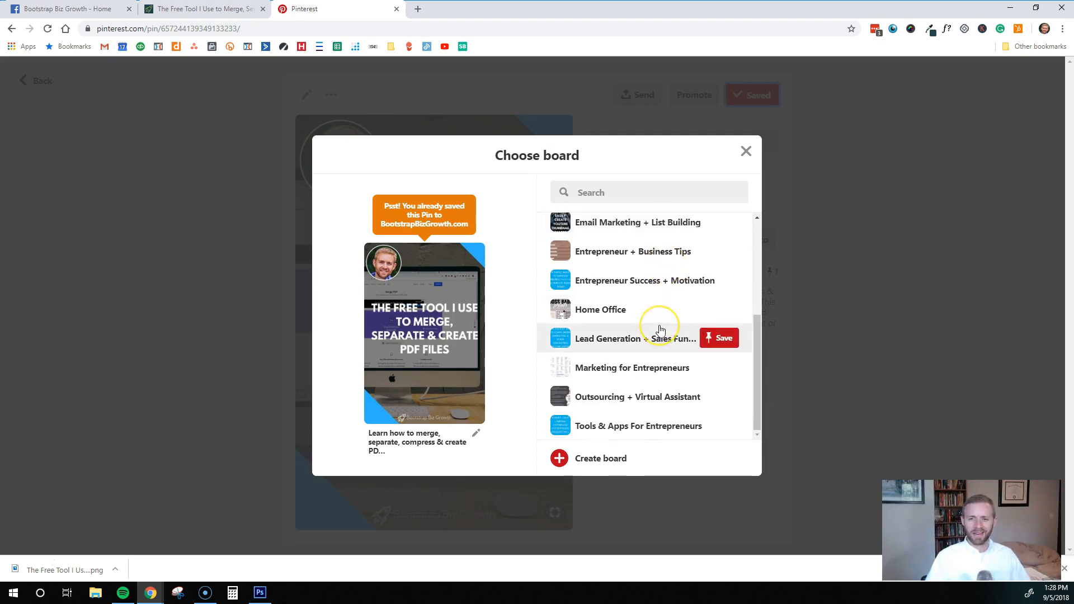
{"action": "left_click", "coordinate": [745, 151]}
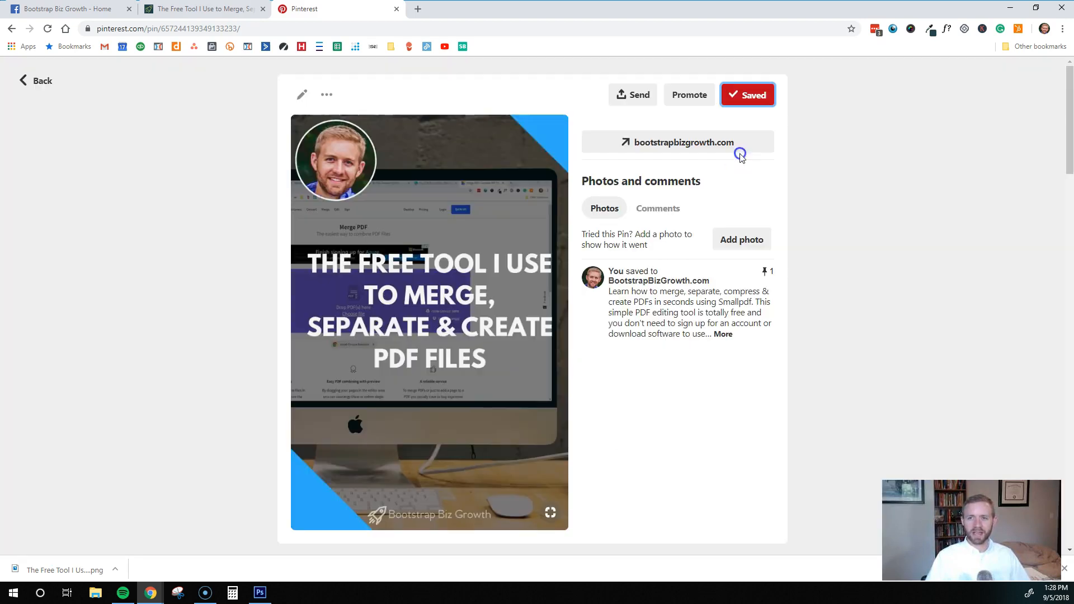
Return to the Bootstrap Biz Growth profile and examine its boards and the Pins collected in them.
{"action": "left_click", "coordinate": [35, 80]}
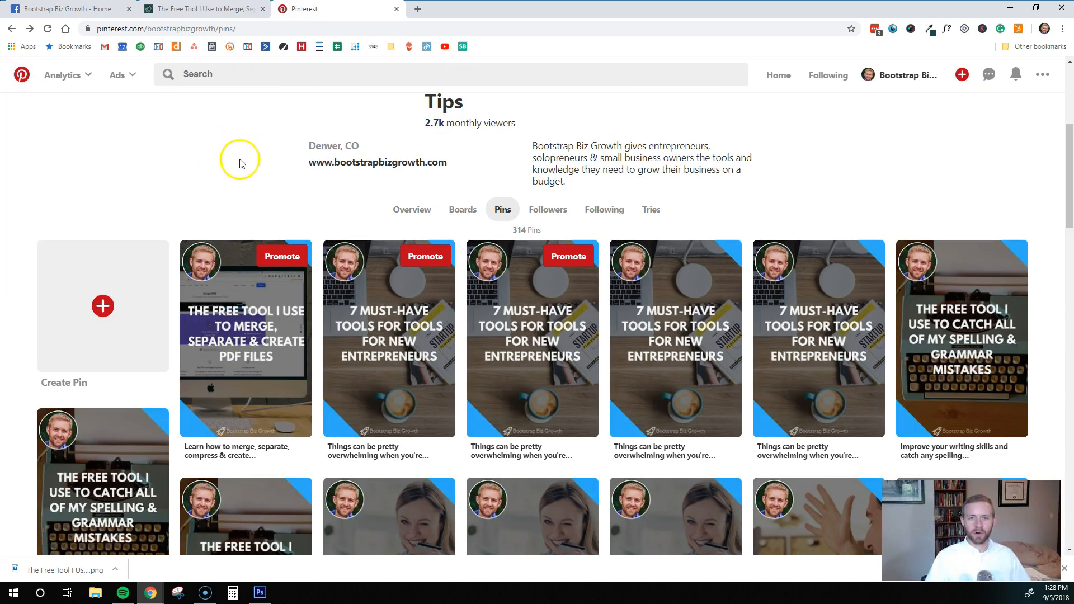
{"action": "left_click", "coordinate": [454, 210]}
{"action": "scroll", "coordinate": [335, 363], "scroll_direction": "down", "scroll_amount": 6}
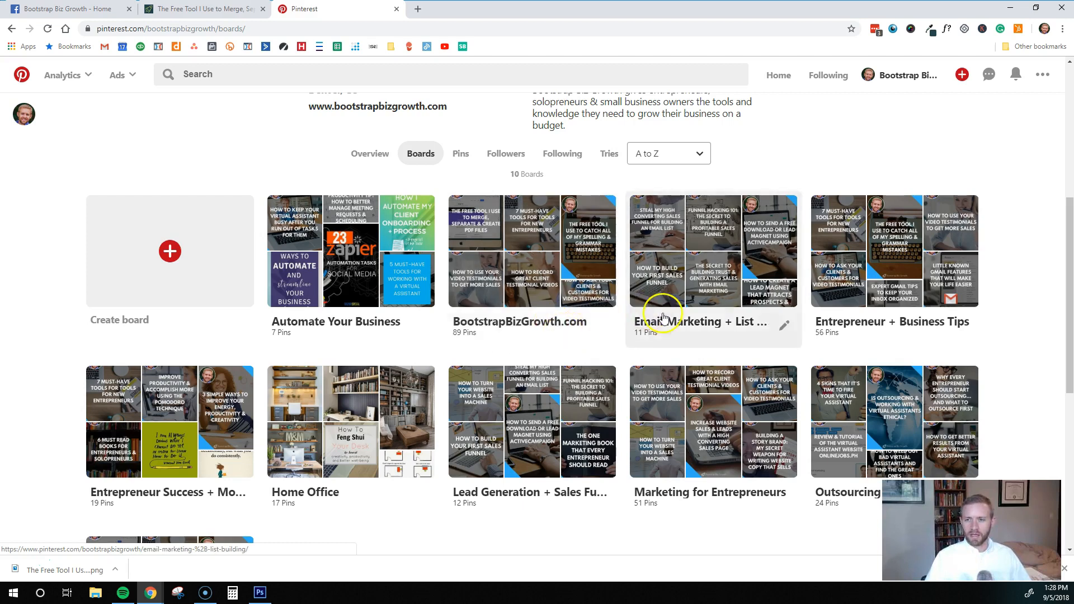
{"action": "scroll", "coordinate": [663, 313], "scroll_direction": "down", "scroll_amount": 2}
{"action": "scroll", "coordinate": [652, 338], "scroll_direction": "down", "scroll_amount": 2}
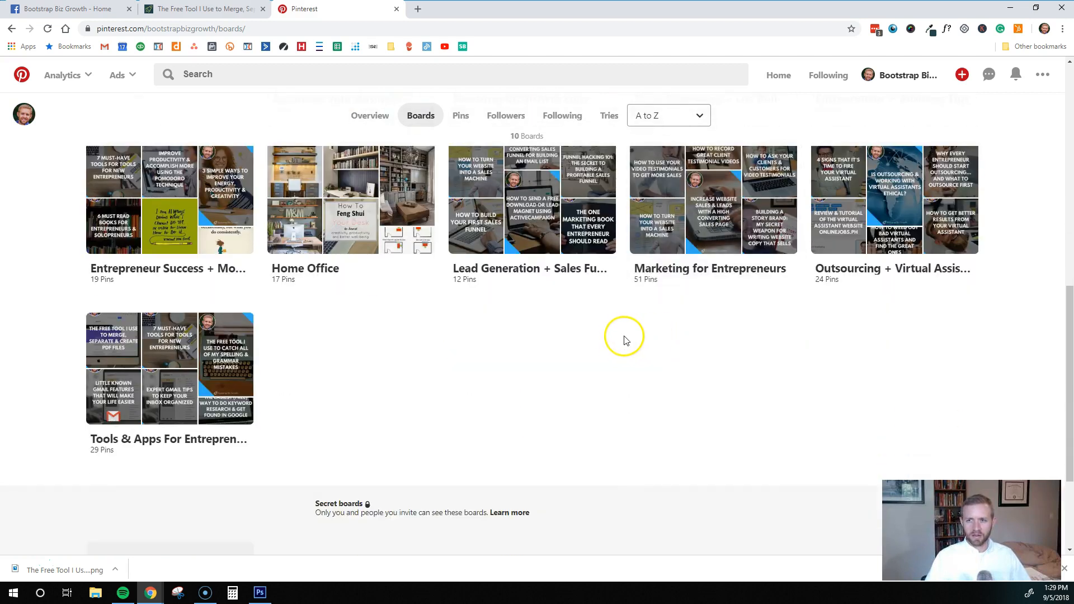
{"action": "scroll", "coordinate": [598, 347], "scroll_direction": "down", "scroll_amount": 2}
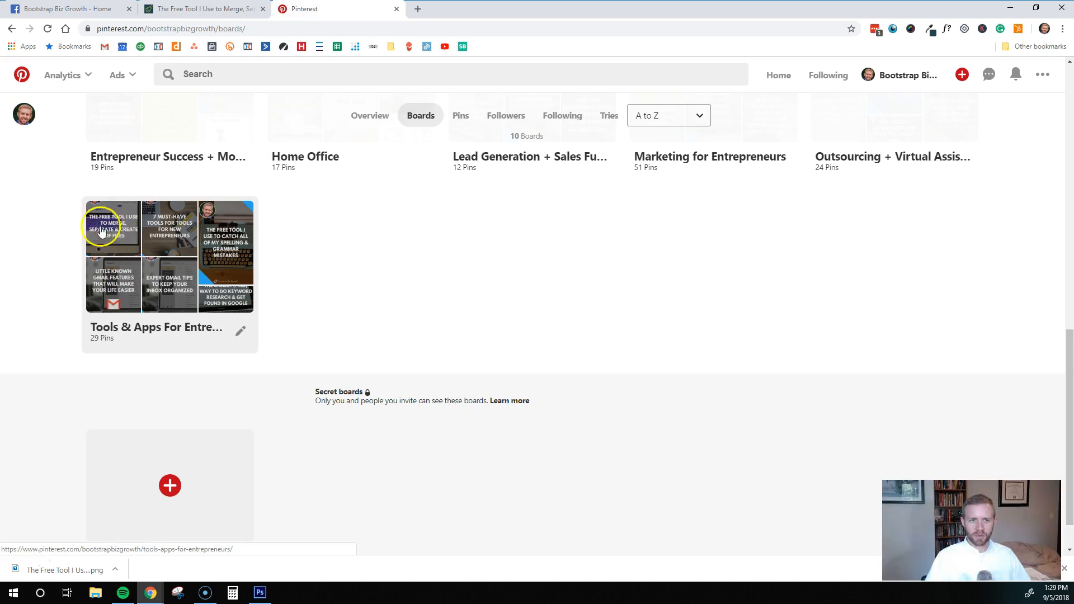
{"action": "scroll", "coordinate": [570, 397], "scroll_direction": "up", "scroll_amount": 3}
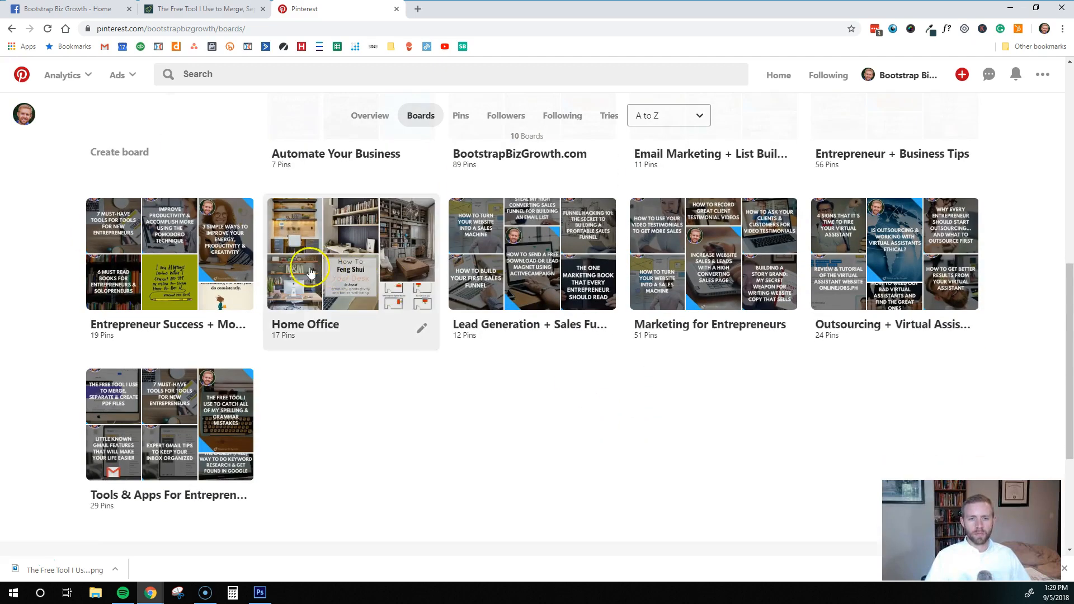
{"action": "scroll", "coordinate": [914, 311], "scroll_direction": "up", "scroll_amount": 5}
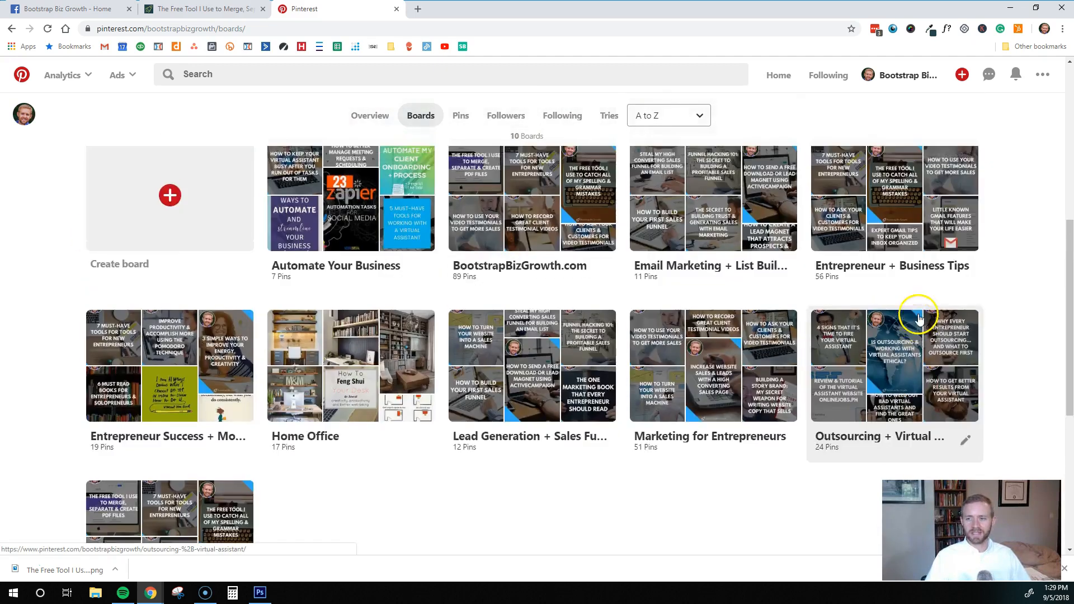
{"action": "scroll", "coordinate": [918, 320], "scroll_direction": "up", "scroll_amount": 4}
{"action": "scroll", "coordinate": [918, 320], "scroll_direction": "down", "scroll_amount": 3}
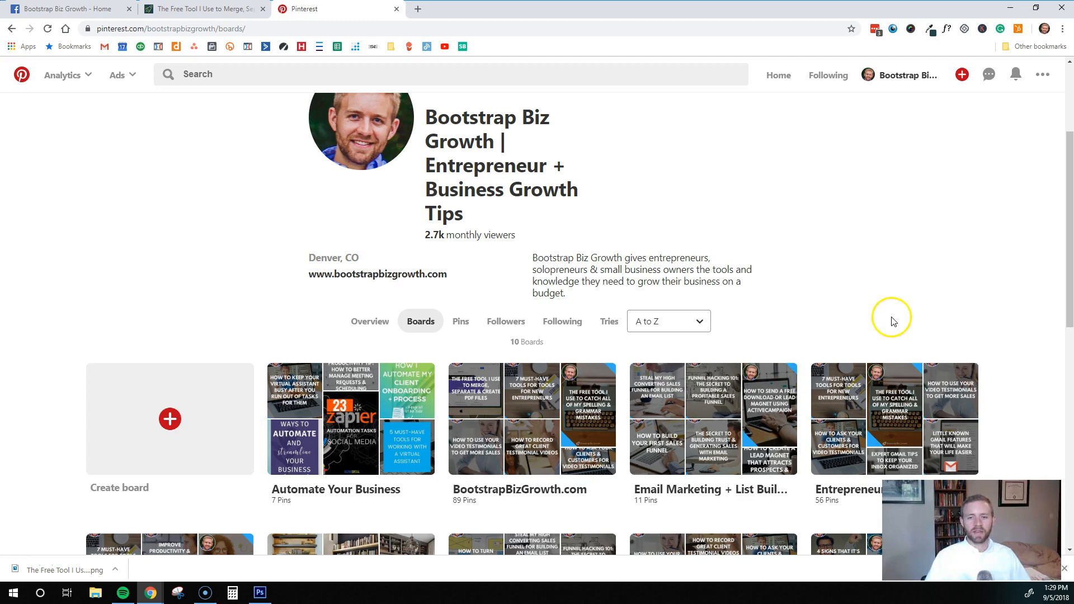
{"action": "scroll", "coordinate": [889, 318], "scroll_direction": "down", "scroll_amount": 2}
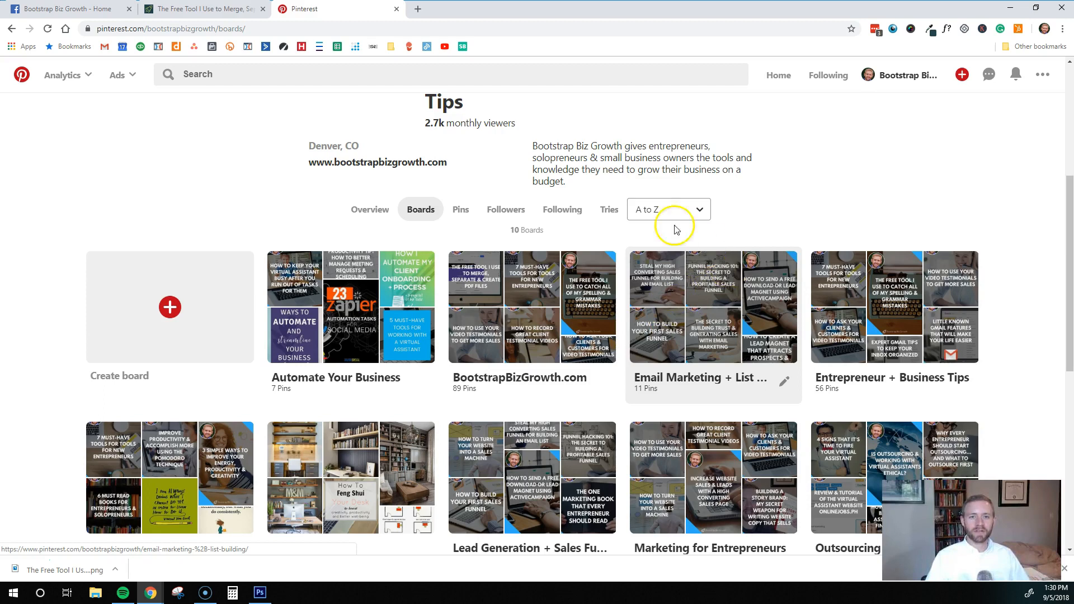
{"action": "scroll", "coordinate": [228, 218], "scroll_direction": "up", "scroll_amount": 5}
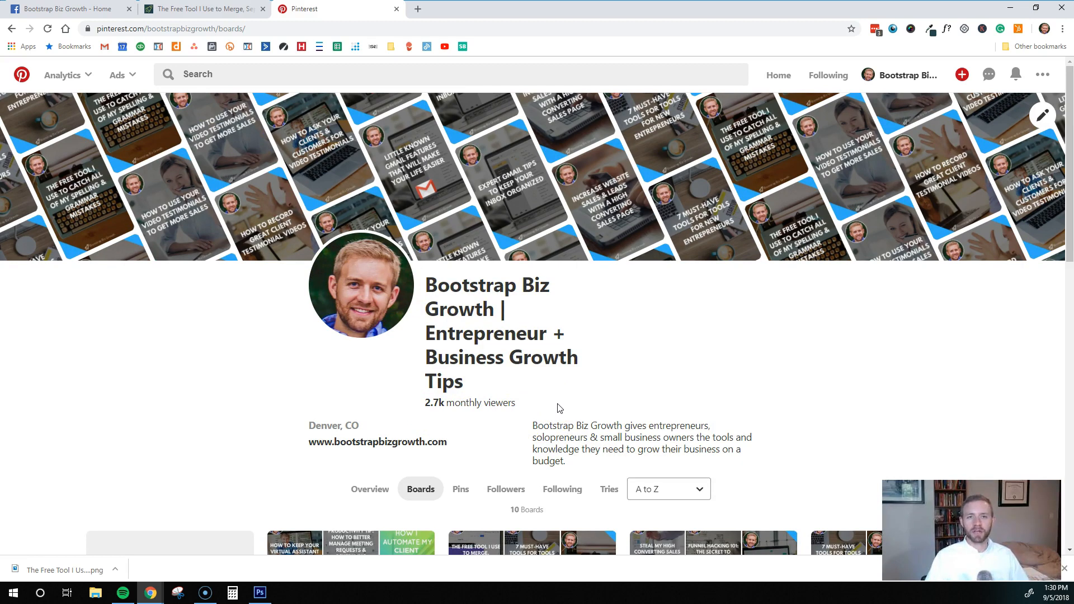
{"action": "scroll", "coordinate": [558, 408], "scroll_direction": "down", "scroll_amount": 1}
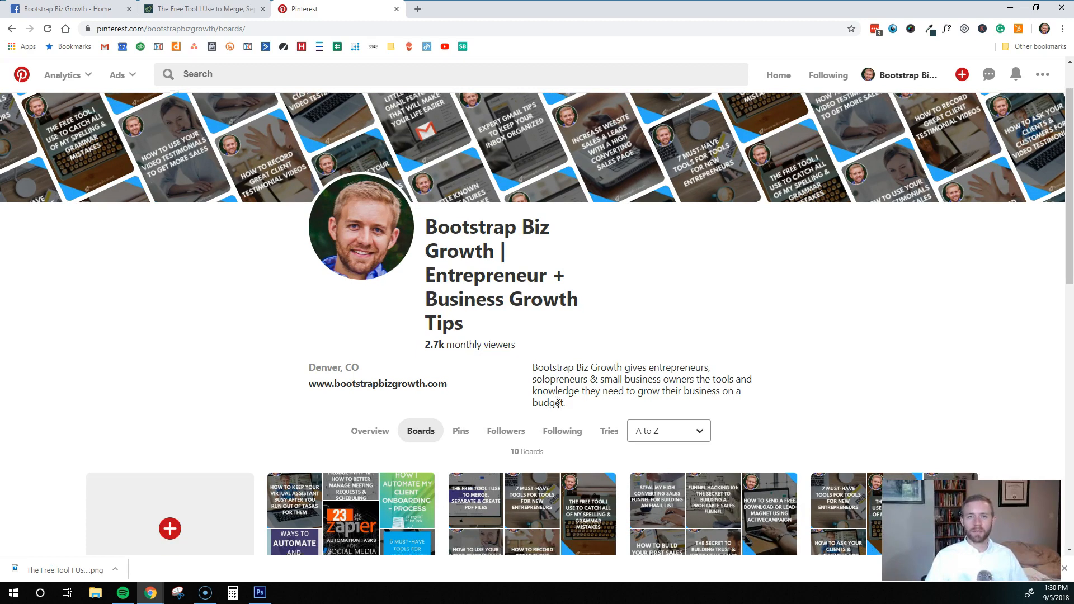
{"action": "scroll", "coordinate": [558, 405], "scroll_direction": "down", "scroll_amount": 3}
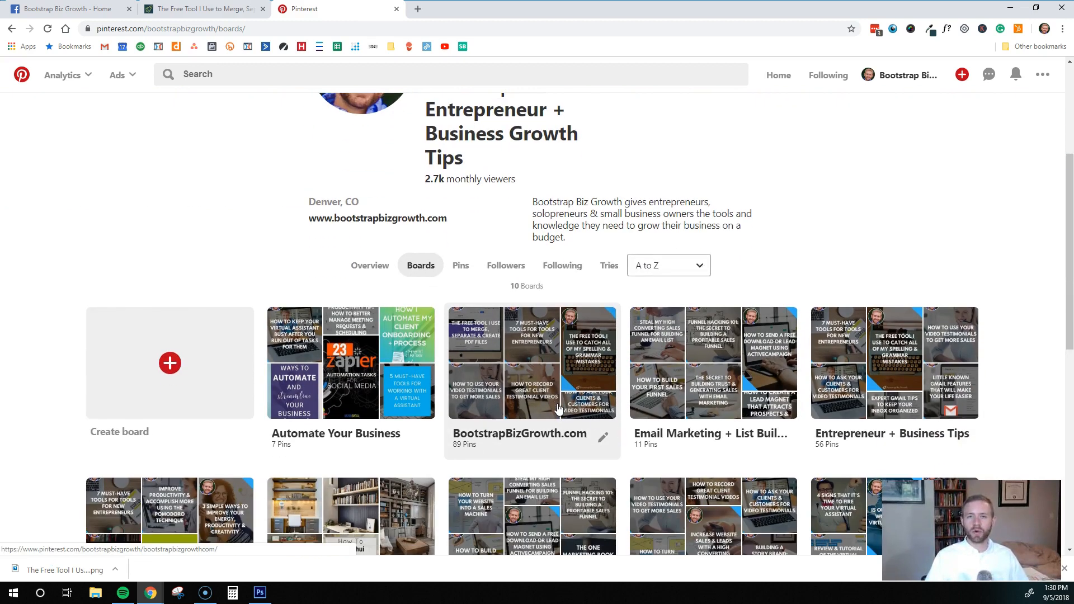